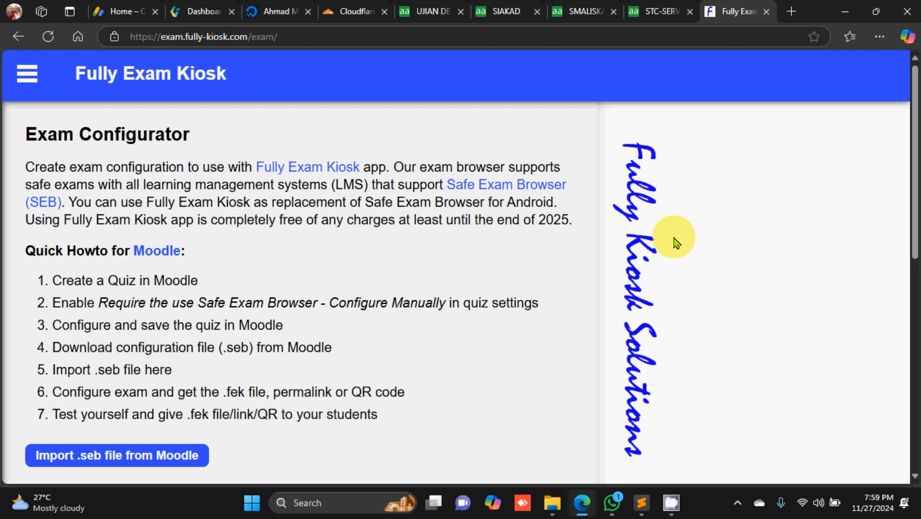
scroll(359, 232, down, 5)
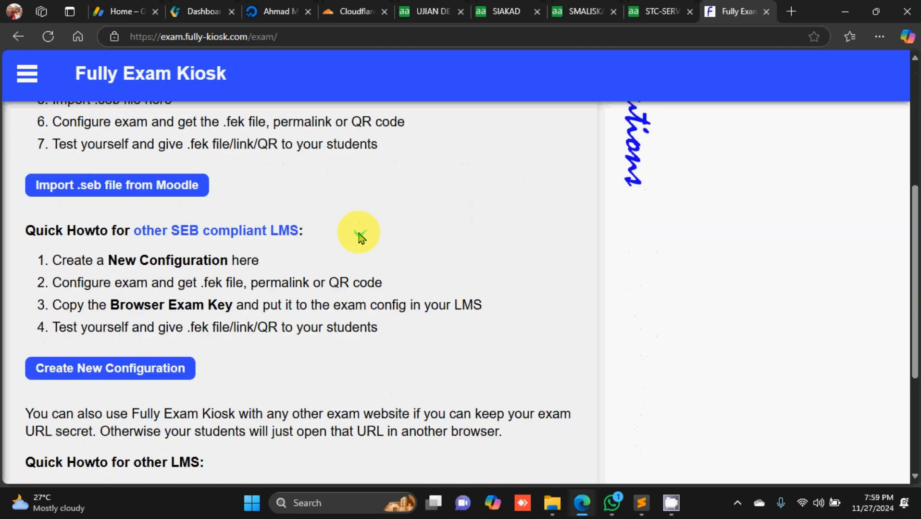
scroll(359, 232, up, 5)
scroll(359, 236, down, 10)
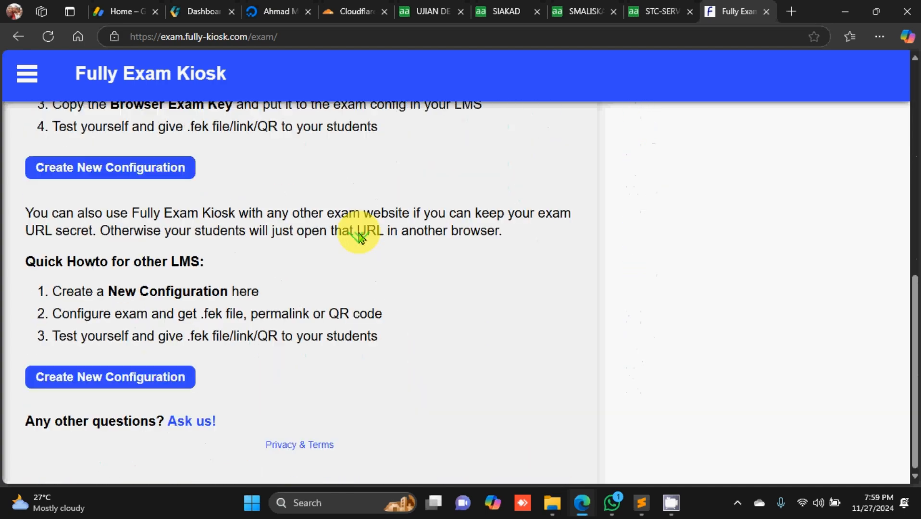
scroll(360, 236, up, 2)
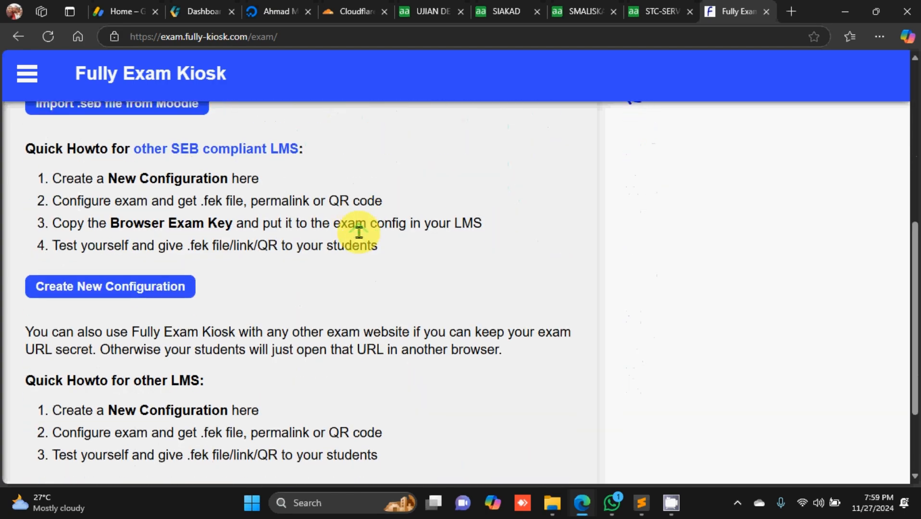
scroll(360, 234, down, 2)
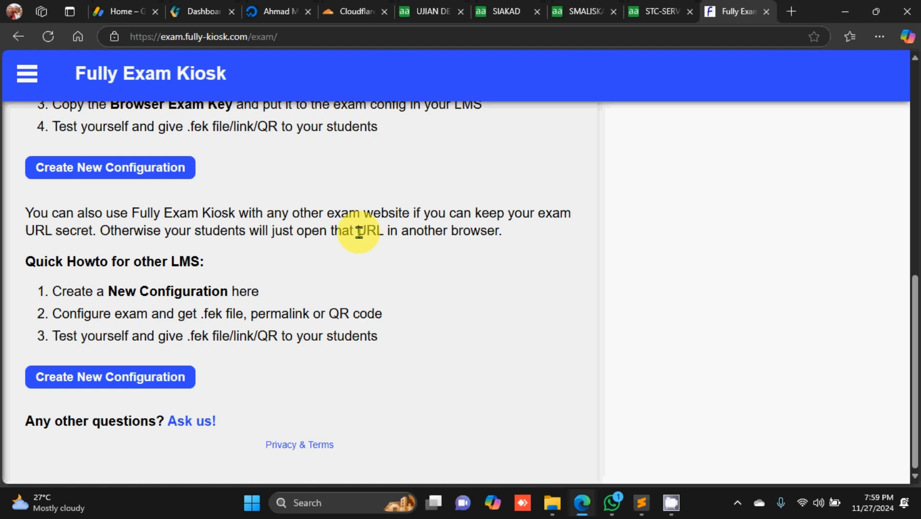
scroll(359, 232, up, 7)
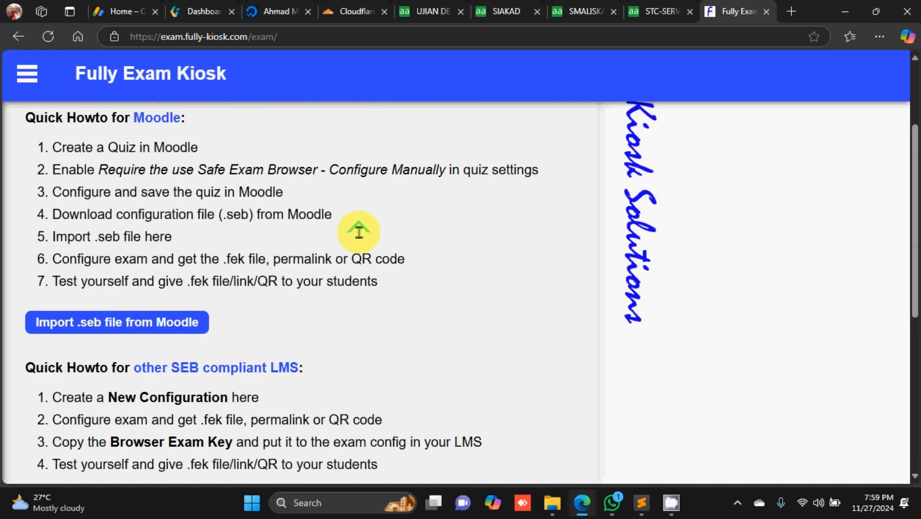
scroll(359, 232, down, 6)
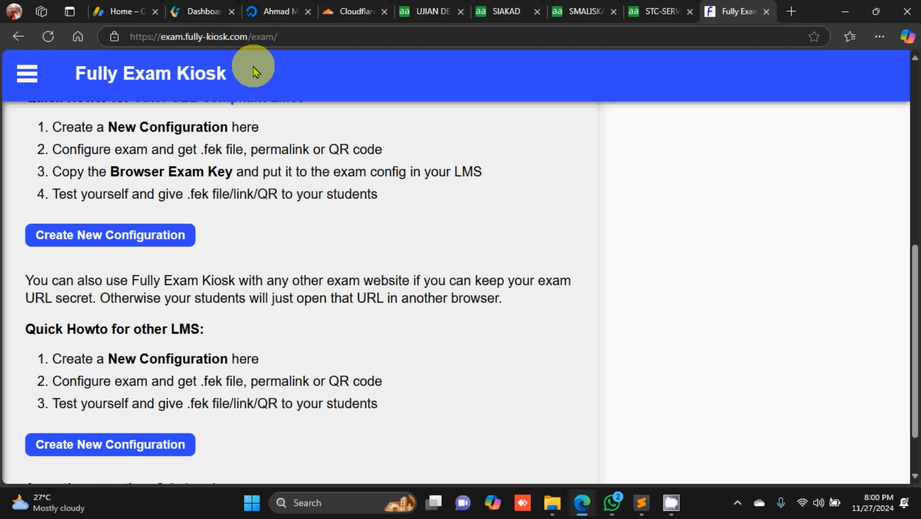
drag(162, 36, 215, 37)
key(Escape)
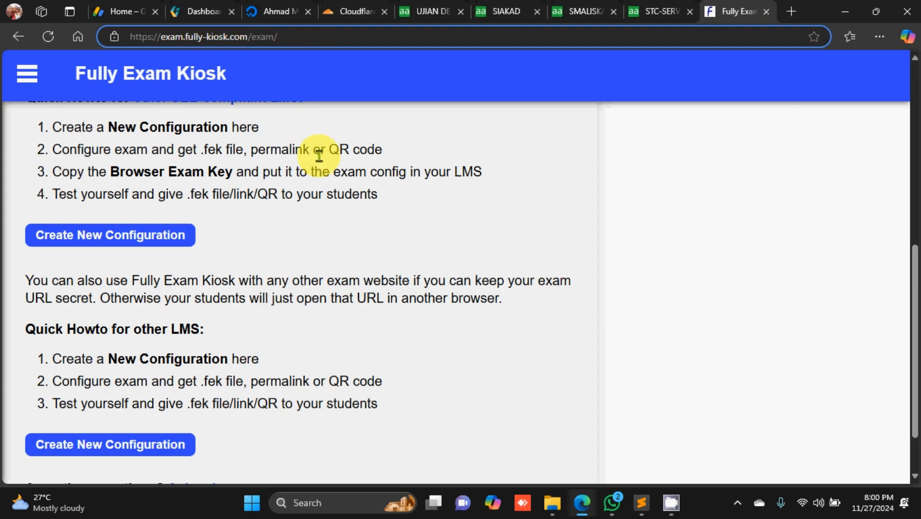
scroll(314, 154, up, 4)
scroll(319, 155, down, 2)
scroll(319, 155, up, 6)
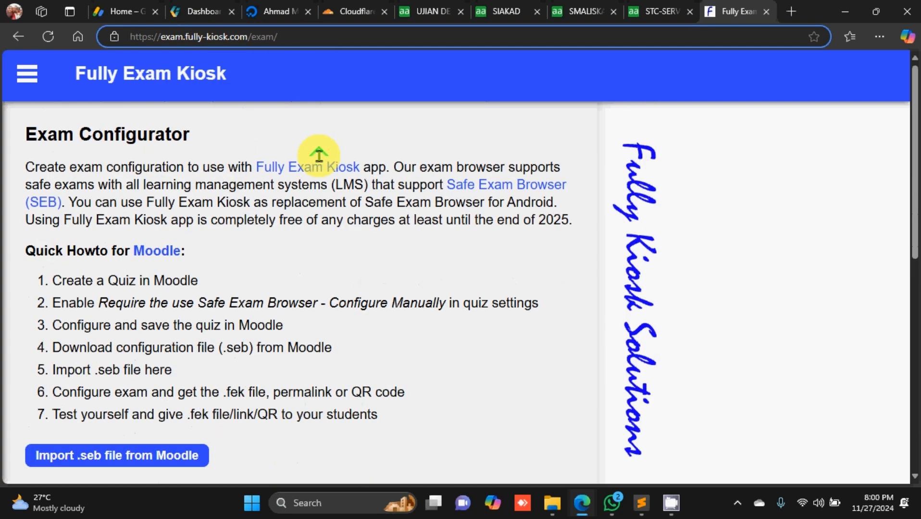
scroll(319, 155, down, 7)
scroll(319, 155, down, 3)
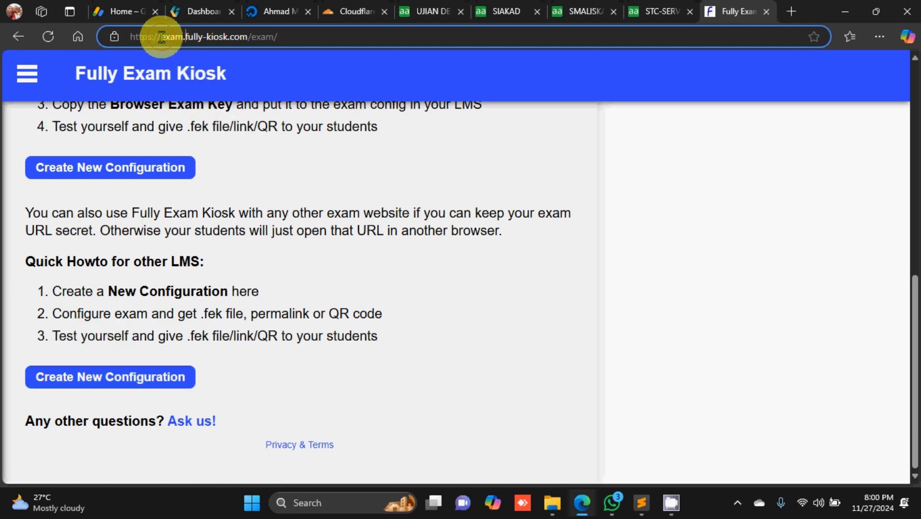
drag(162, 36, 247, 36)
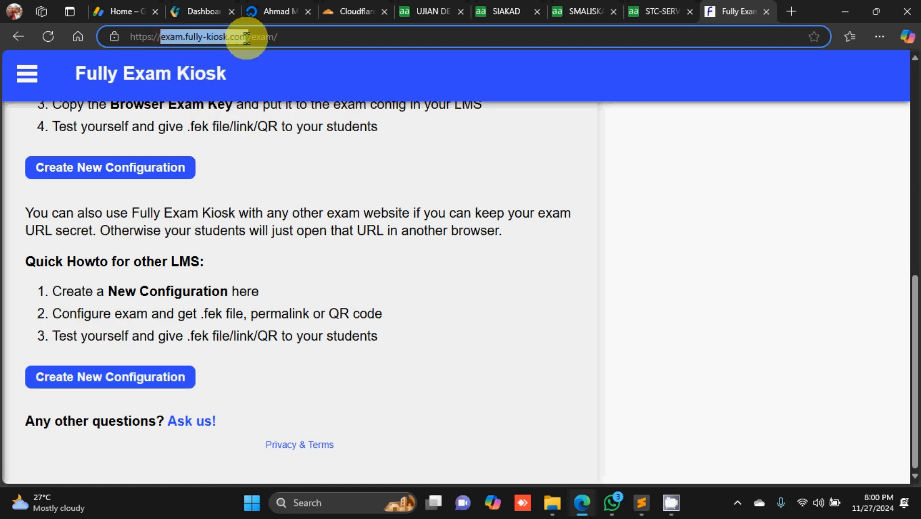
click(233, 168)
scroll(242, 216, up, 10)
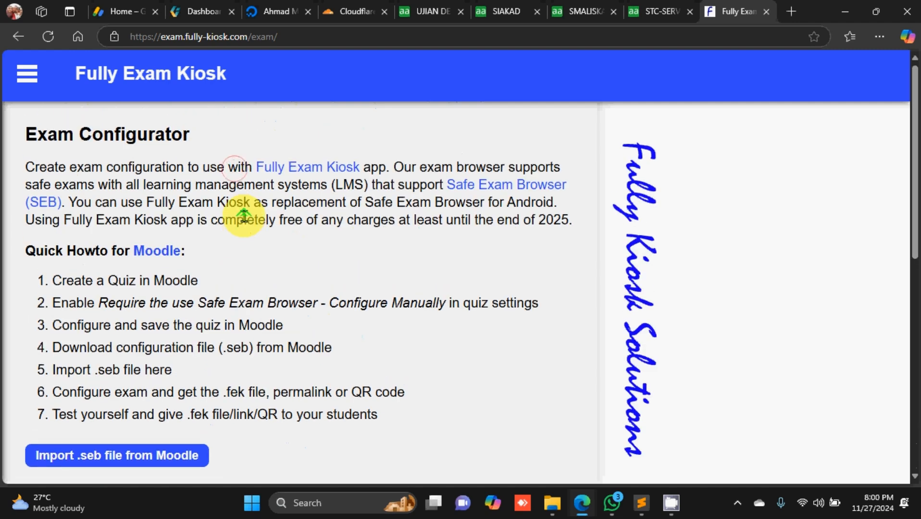
scroll(244, 214, down, 10)
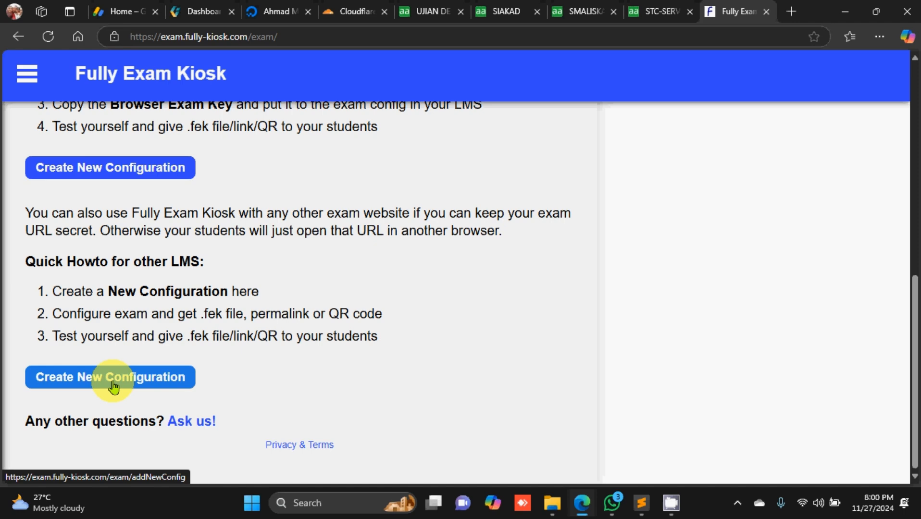
Step: Start a new exam configuration and enter test.co.id as the Exam Name
click(114, 386)
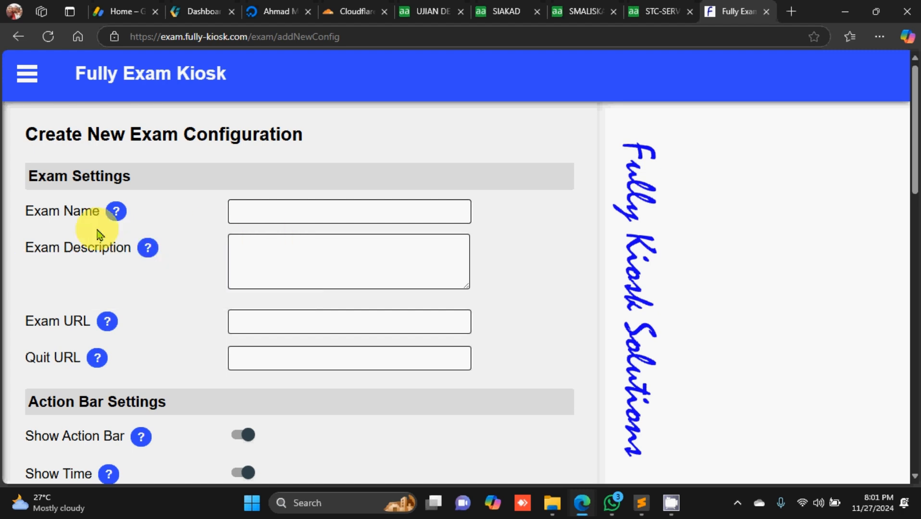
drag(24, 212, 99, 212)
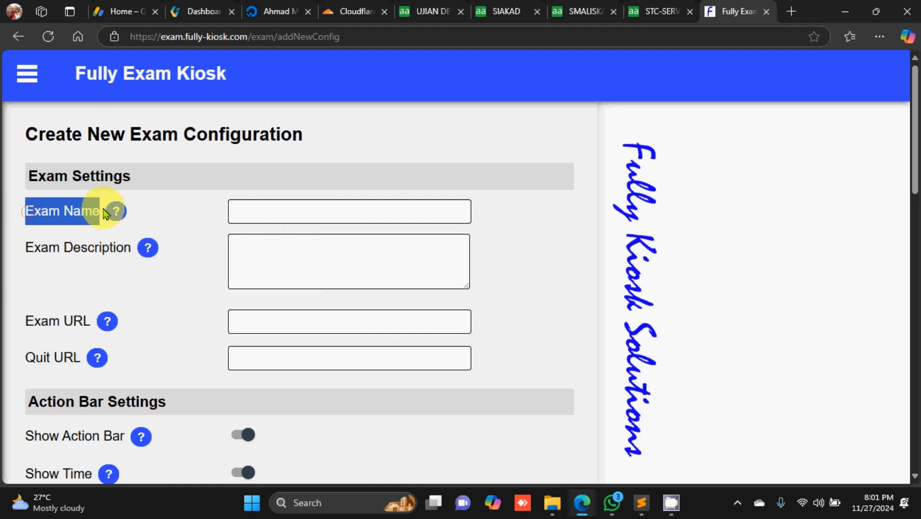
click(62, 213)
click(256, 210)
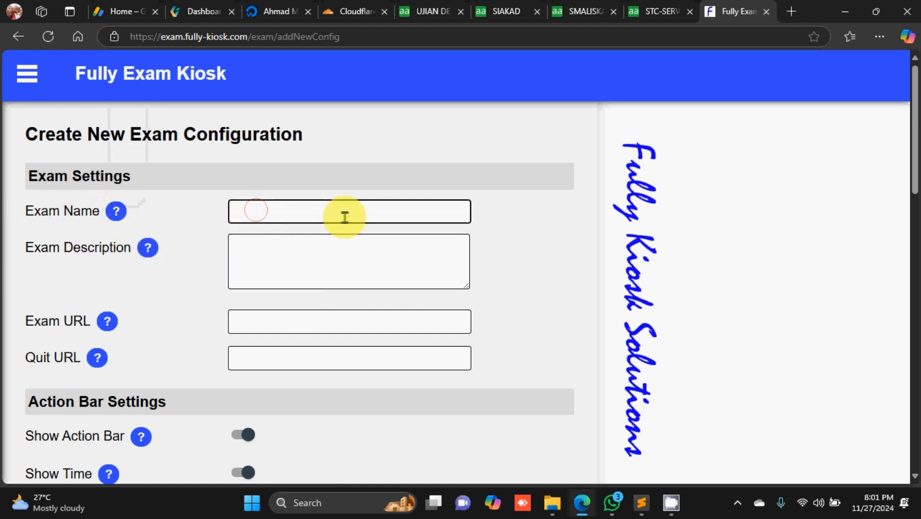
text(test.co.id)
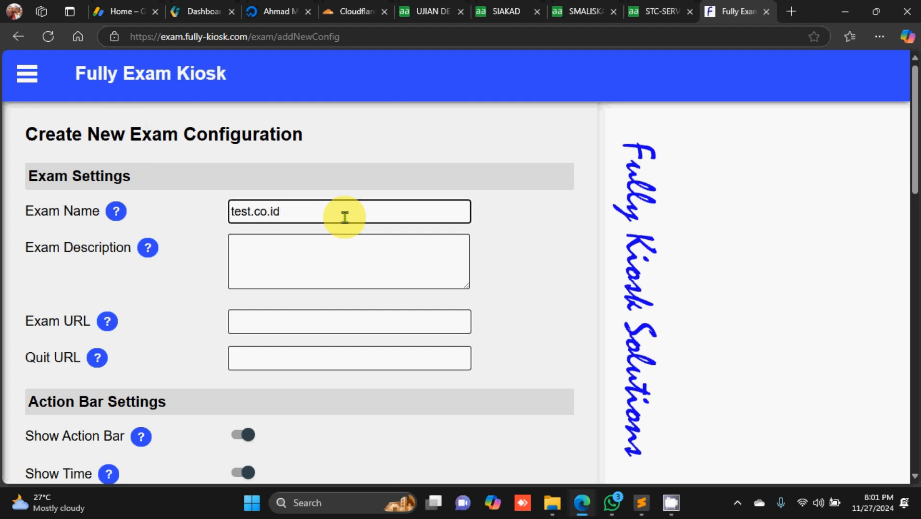
Step: Set the Exam Description to 'Ujian Online SAS test.co.id Free'
click(264, 258)
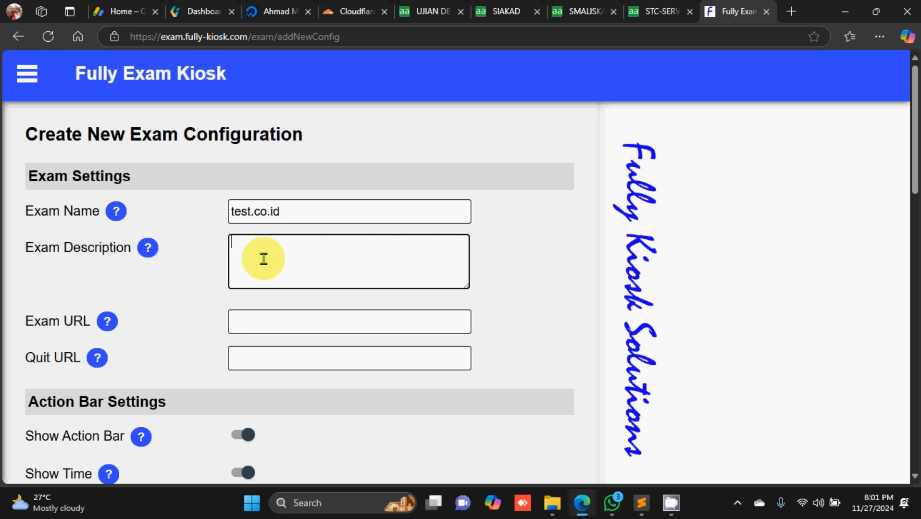
text(tes)
key(BackSpace)
key(BackSpace)
key(BackSpace)
text(Ujian Online )
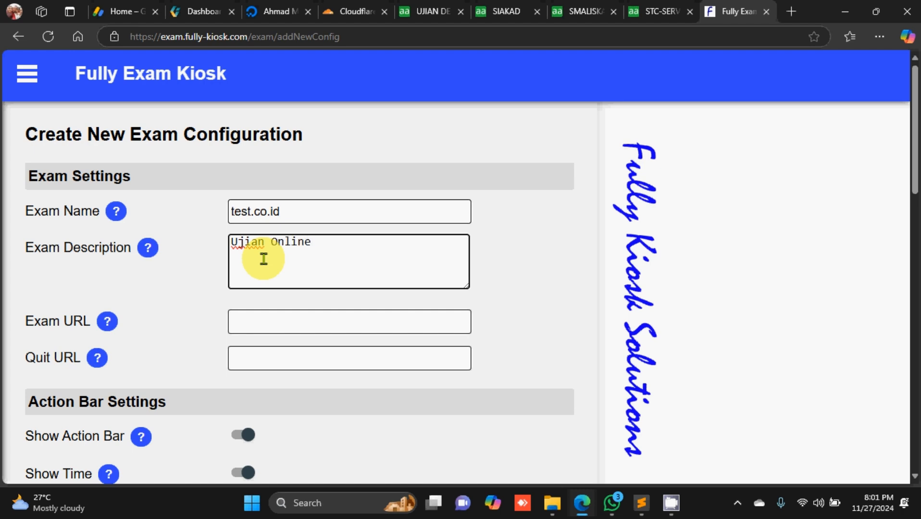
text(SAS test.co.id )
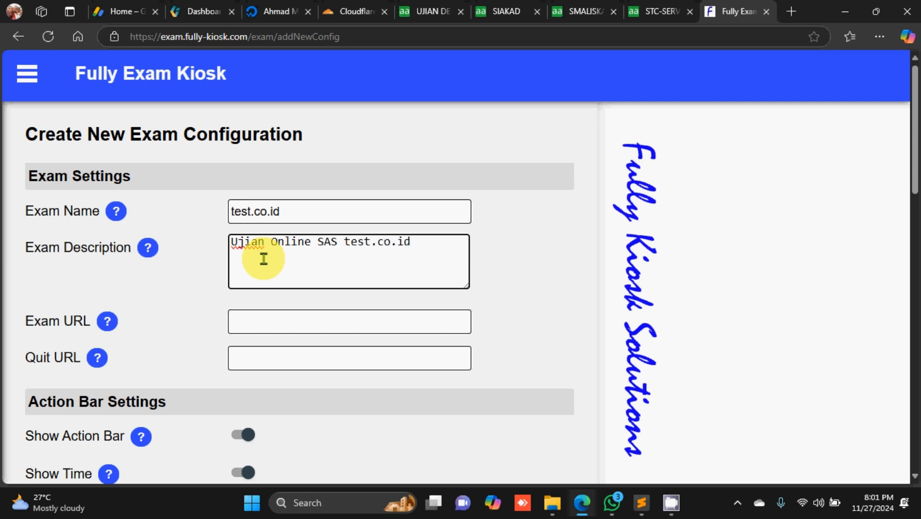
text(Free)
Step: Focus the empty Exam URL field, then bring File Explorer's Download folder to the front
scroll(264, 259, down, 1)
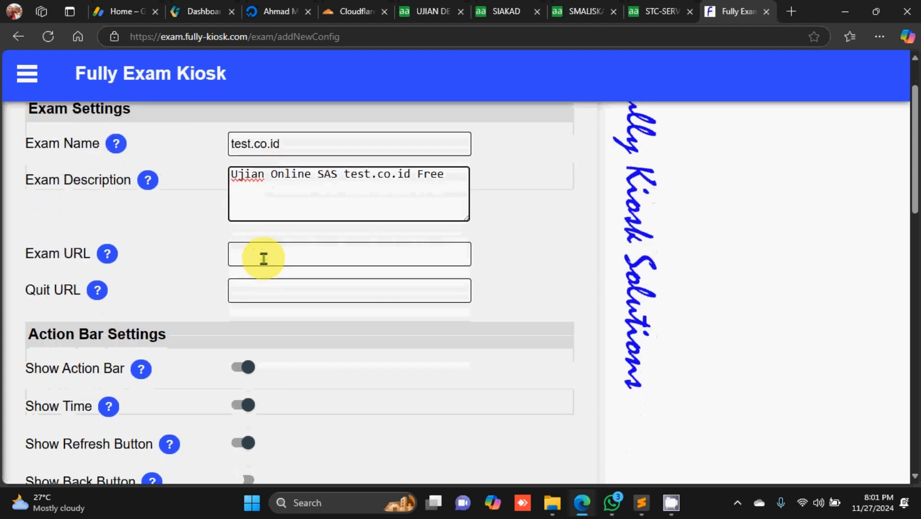
click(270, 259)
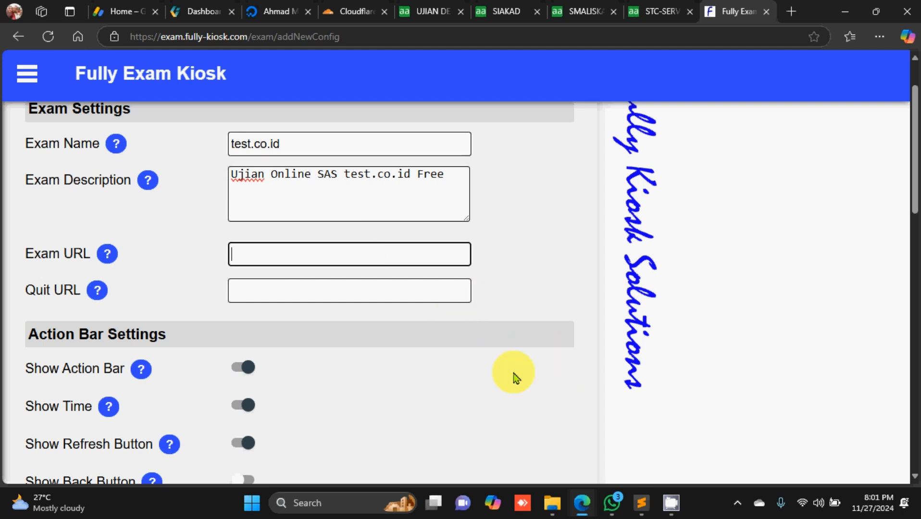
click(553, 502)
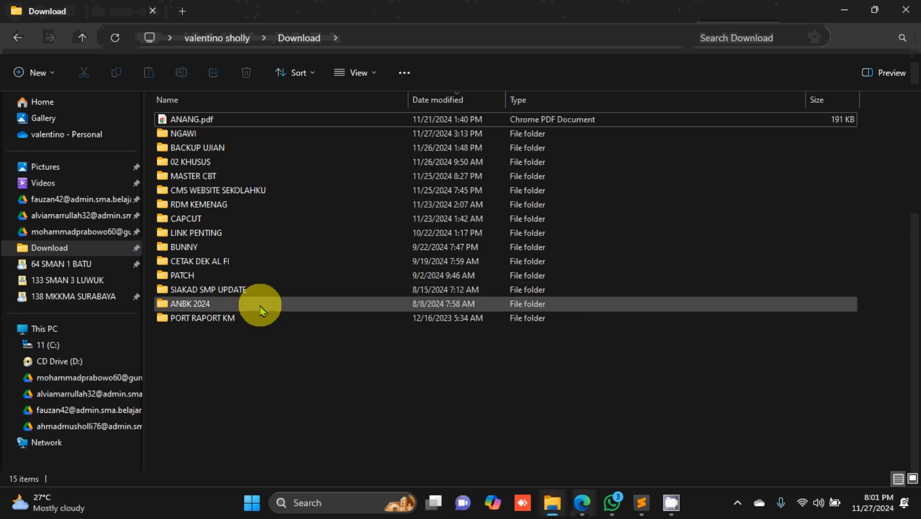
Step: Open LOGIN STANDARD.txt from the G: drive's 08 CLIENT TAHUN 2023 folder in Sublime Text
click(121, 384)
click(187, 121)
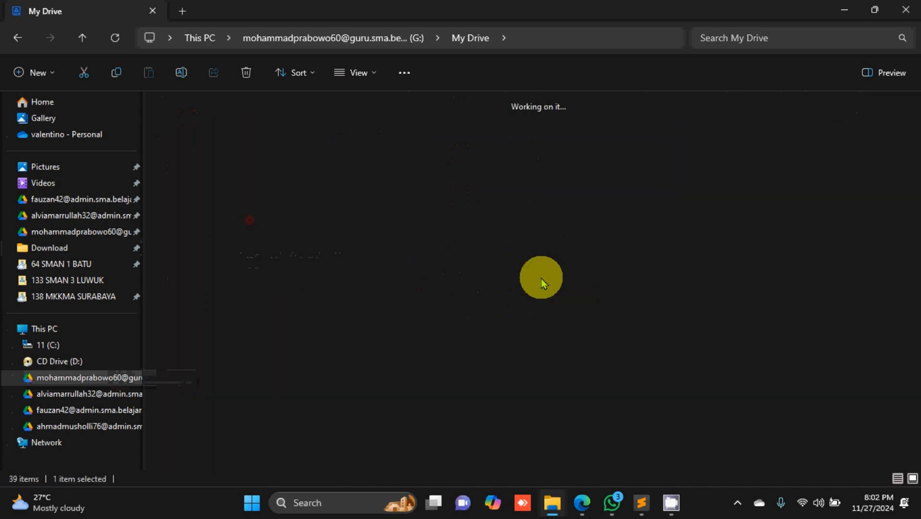
scroll(538, 274, down, 10)
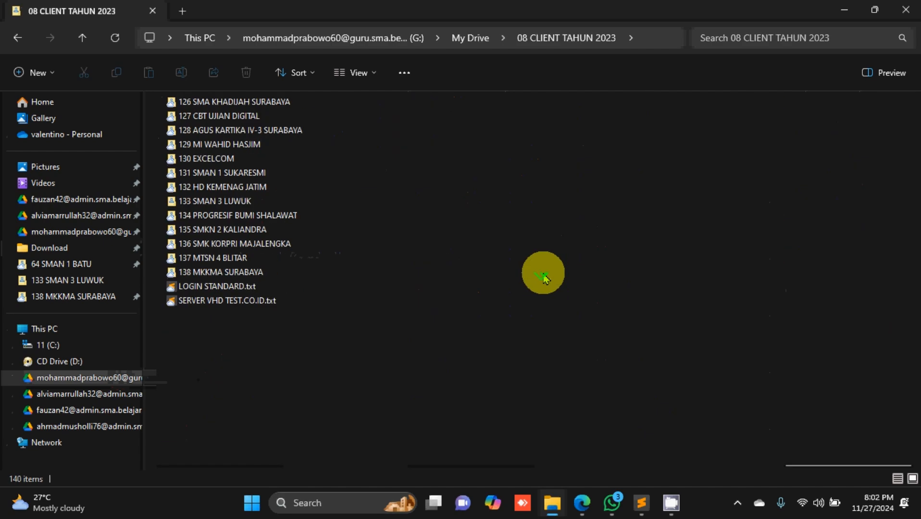
double_click(236, 289)
Step: Copy the login.test.co.id exam link on line 37 and return to the configuration form
scroll(423, 292, down, 10)
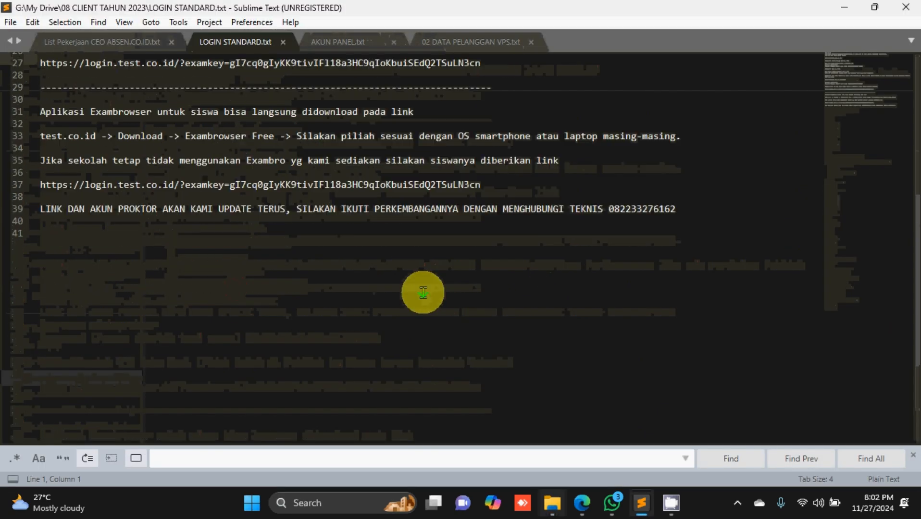
scroll(424, 292, up, 1)
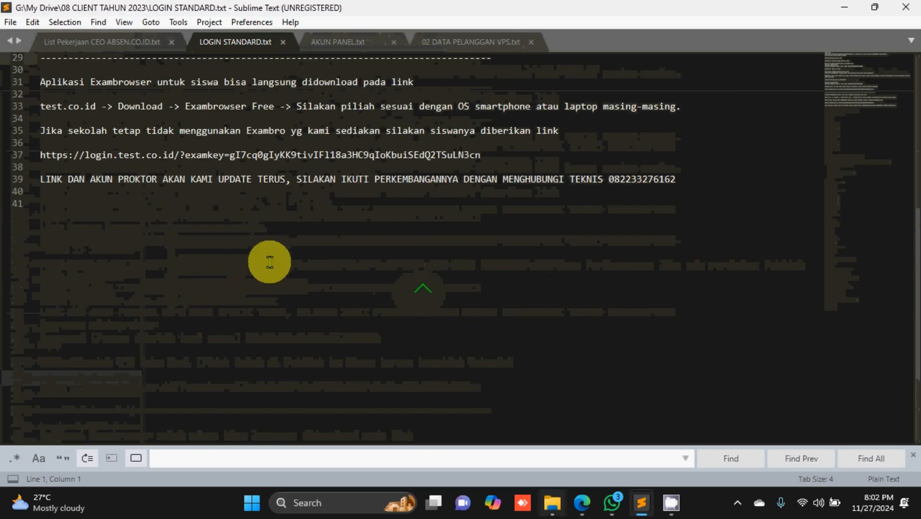
click(41, 155)
drag(40, 155, 482, 155)
right_click(414, 153)
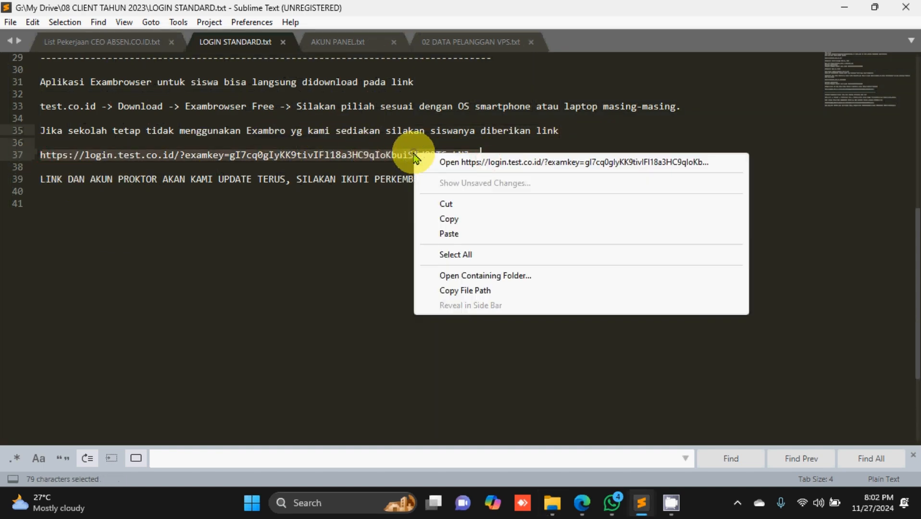
click(452, 226)
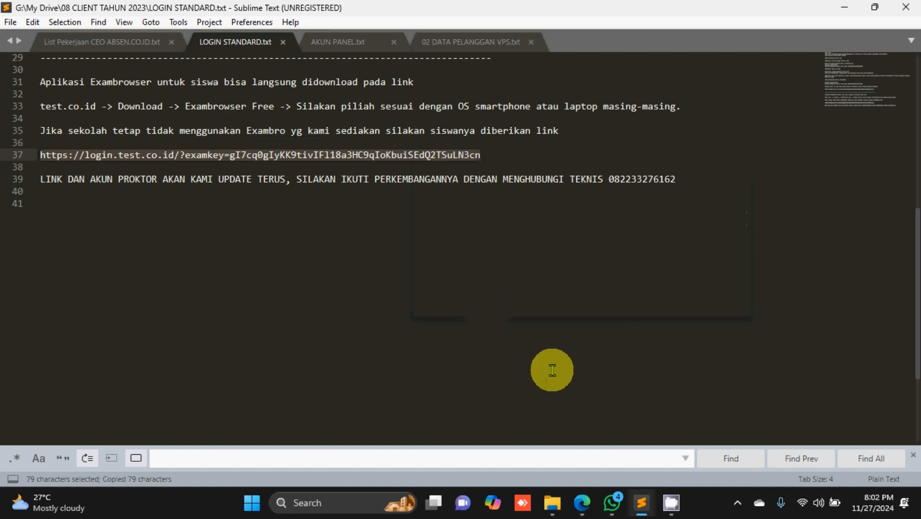
click(581, 497)
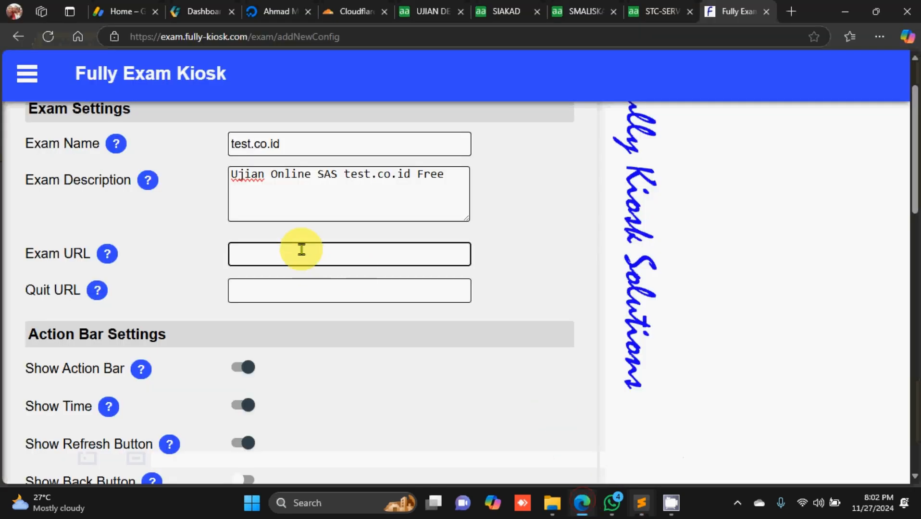
Step: Paste the copied login.test.co.id link into Exam URL and check it
key(ctrl+v)
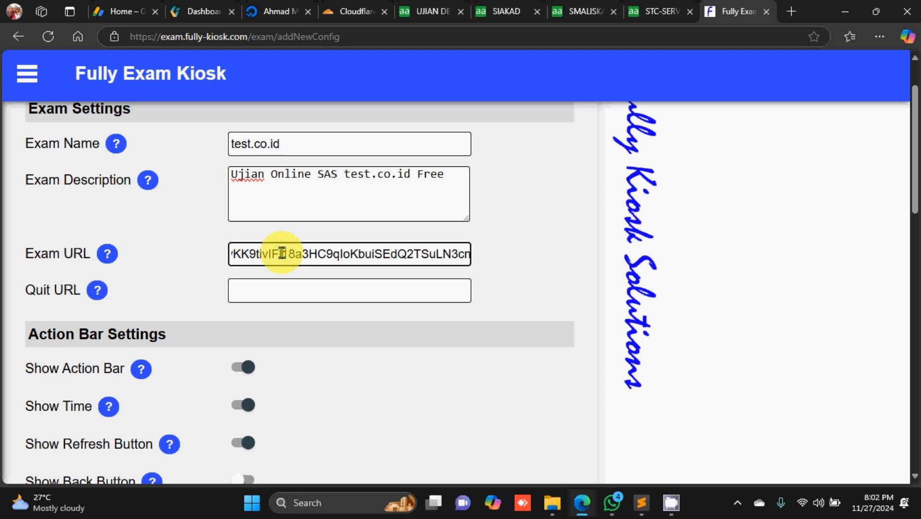
drag(298, 256, 130, 261)
click(234, 254)
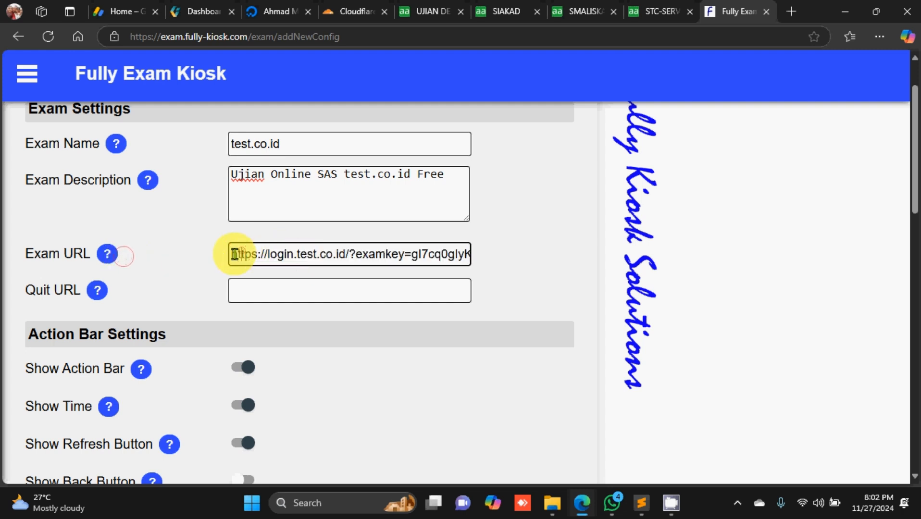
drag(232, 254, 509, 269)
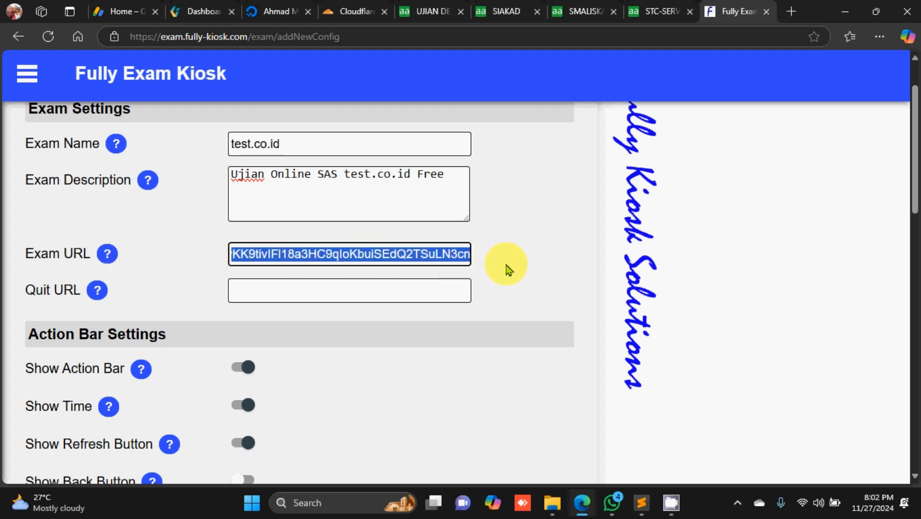
Step: Paste the same login.test.co.id link into the Quit URL field
click(330, 298)
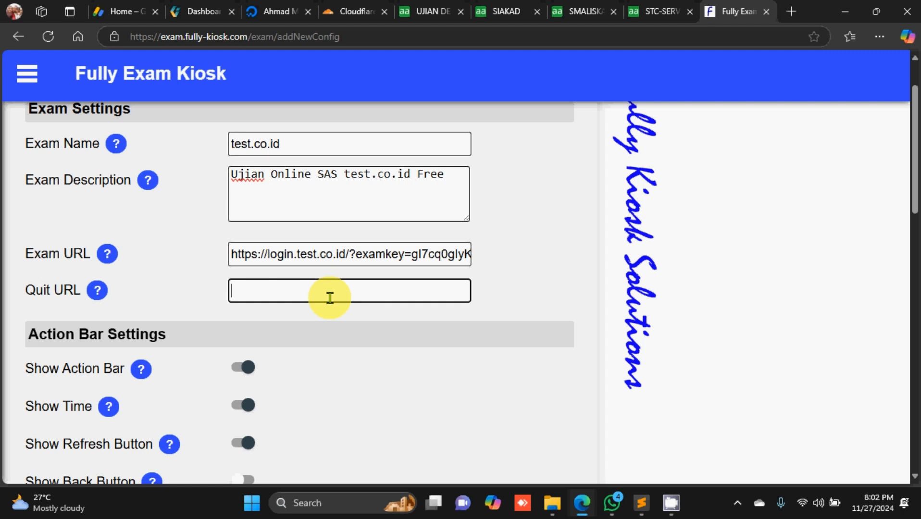
text(https)
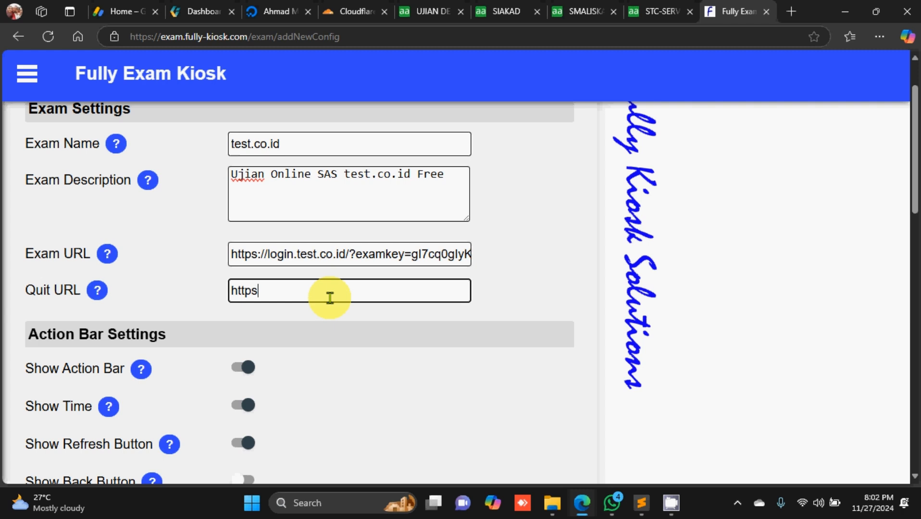
key(BackSpace)
key(BackSpace)
key(BackSpace)
key(BackSpace)
key(BackSpace)
key(ctrl+v)
drag(330, 297, 195, 281)
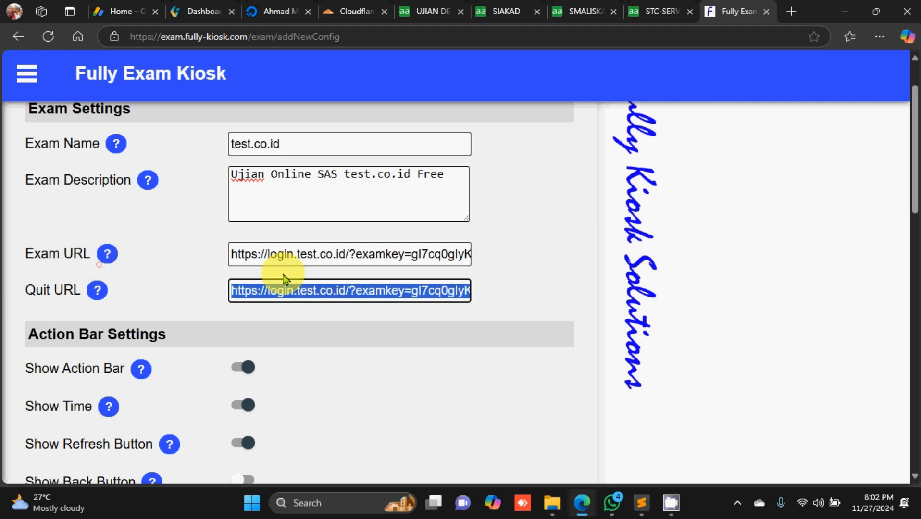
drag(283, 259, 192, 256)
scroll(266, 303, down, 4)
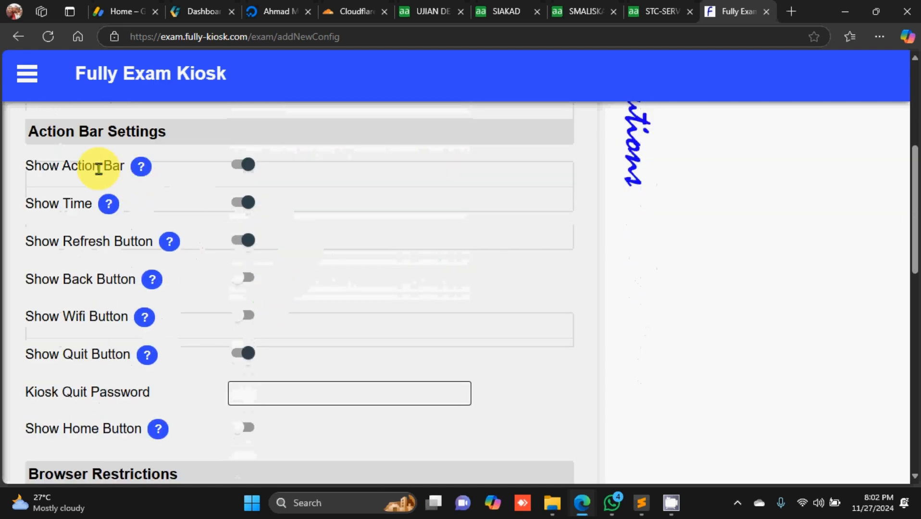
mouse_move(141, 166)
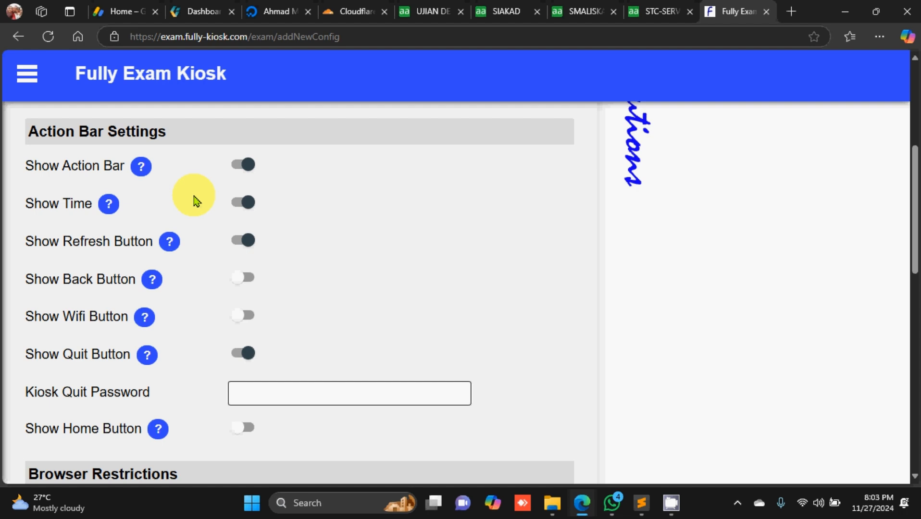
scroll(195, 201, down, 2)
scroll(194, 201, up, 2)
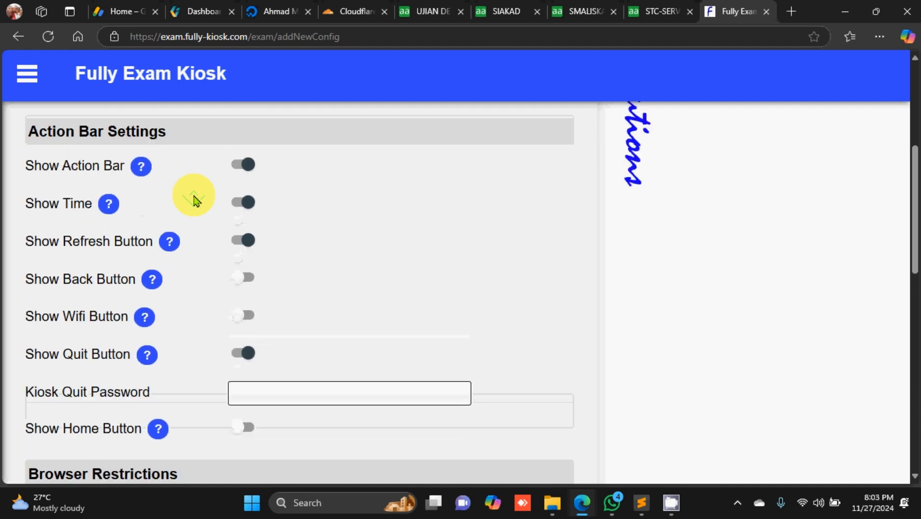
click(234, 166)
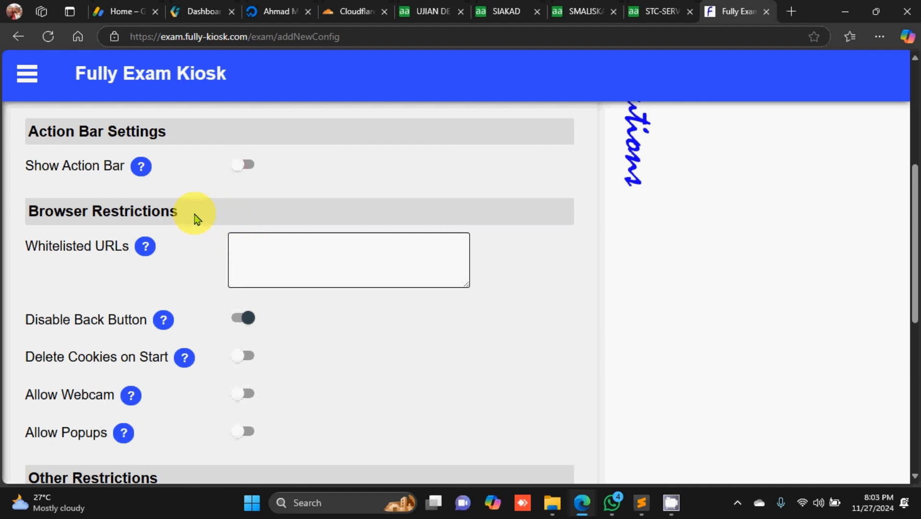
click(244, 165)
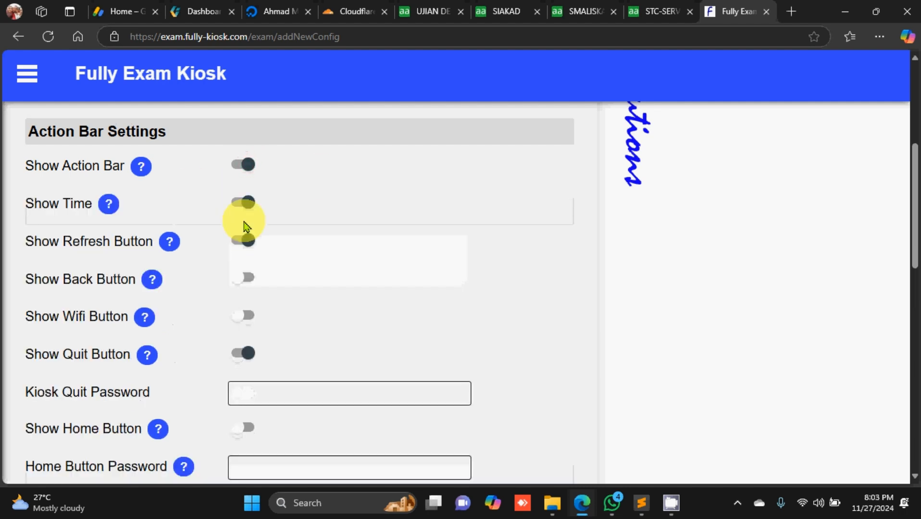
scroll(244, 224, down, 1)
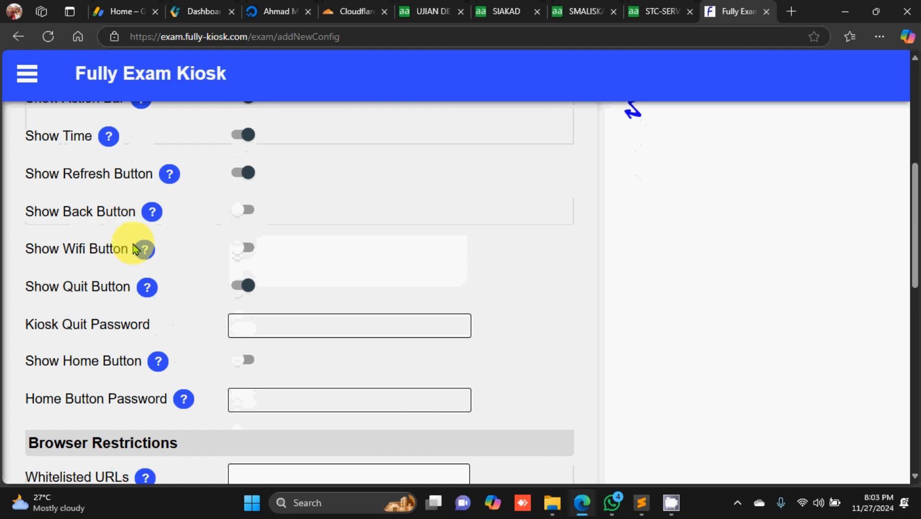
scroll(152, 236, up, 1)
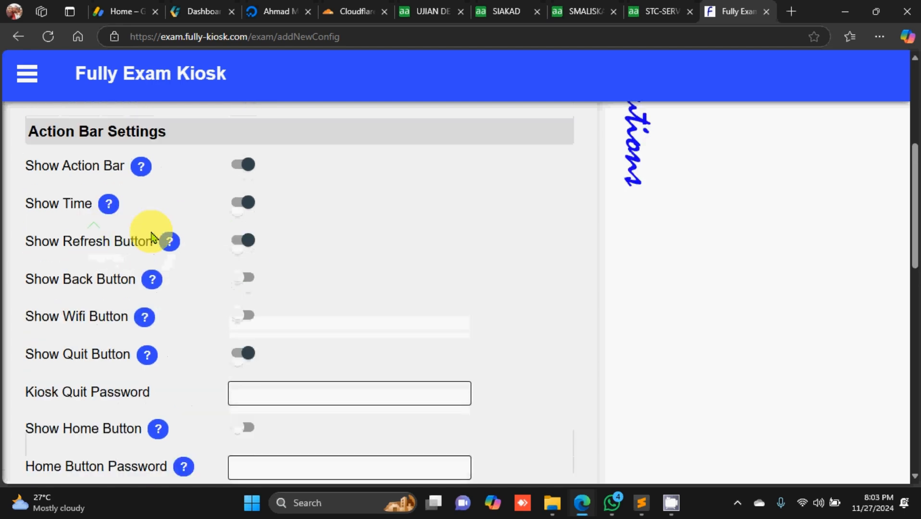
scroll(217, 272, down, 1)
scroll(207, 267, down, 1)
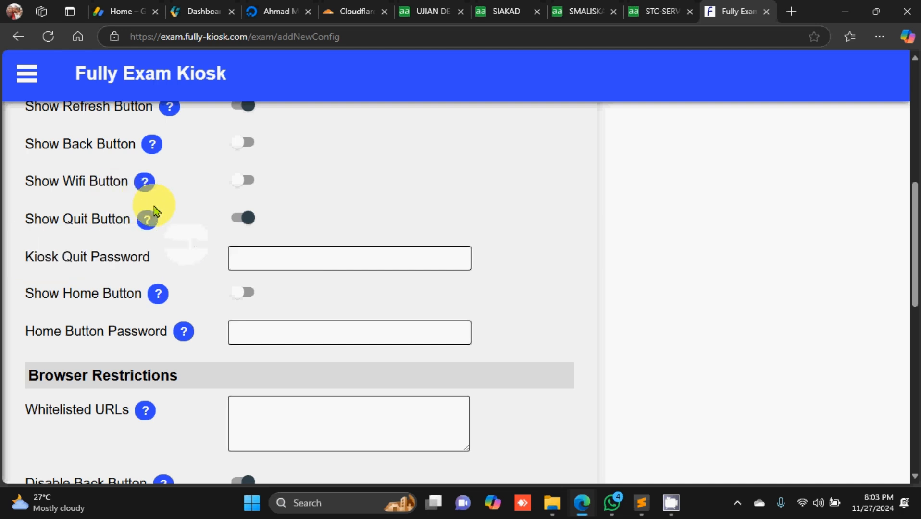
Step: Turn on Show Wifi Button so the action bar shows Time, Refresh, Wifi and Quit
scroll(215, 202, up, 2)
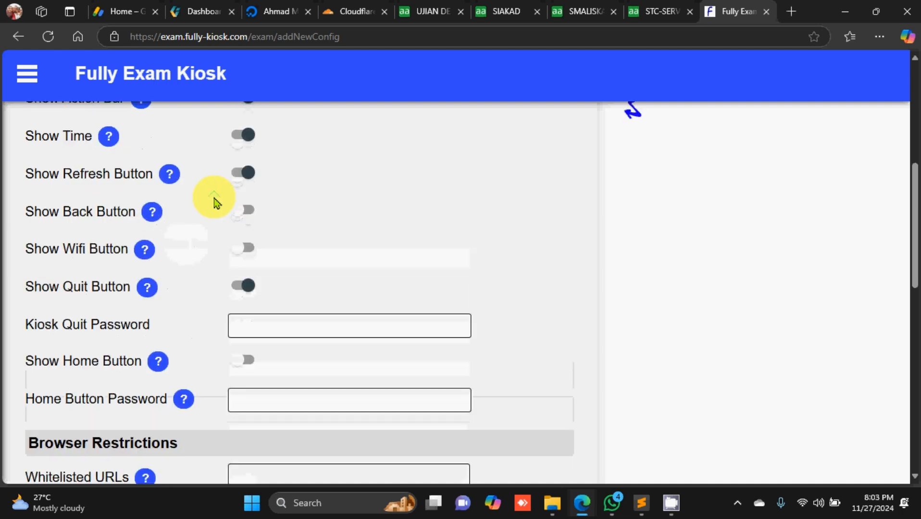
click(247, 246)
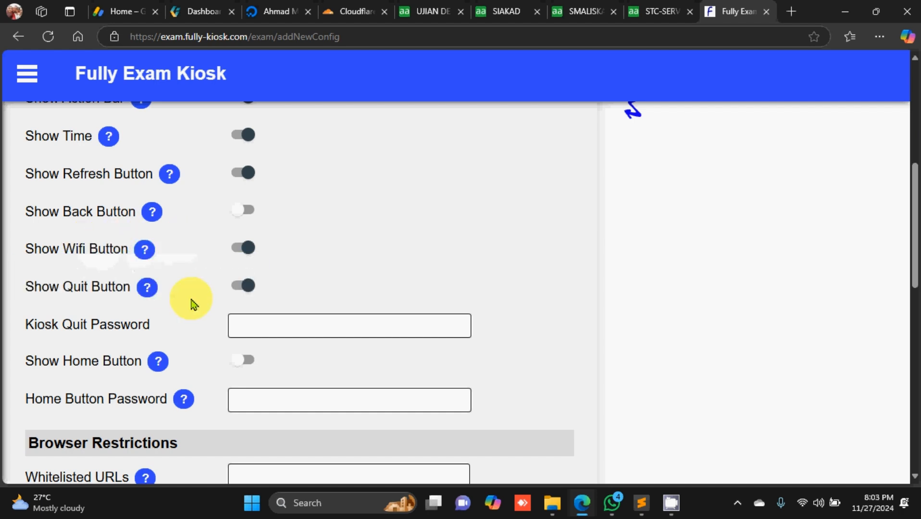
scroll(182, 288, down, 1)
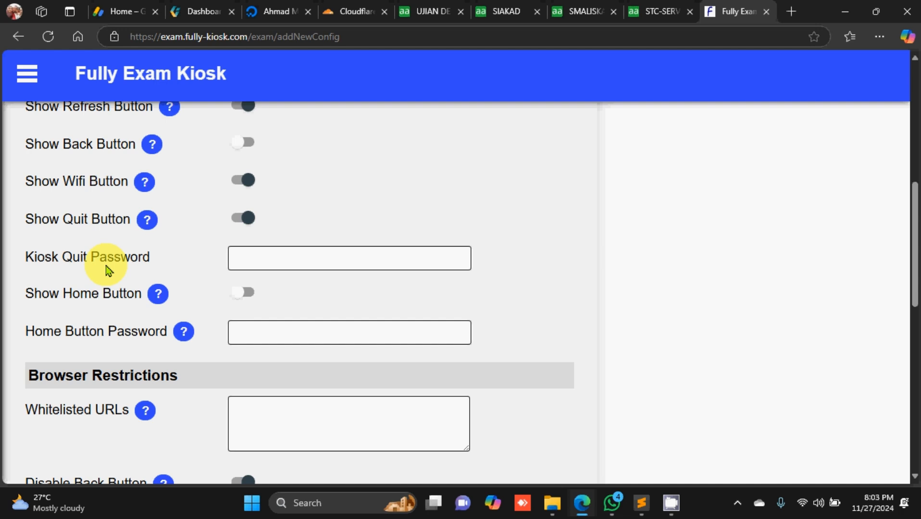
click(258, 253)
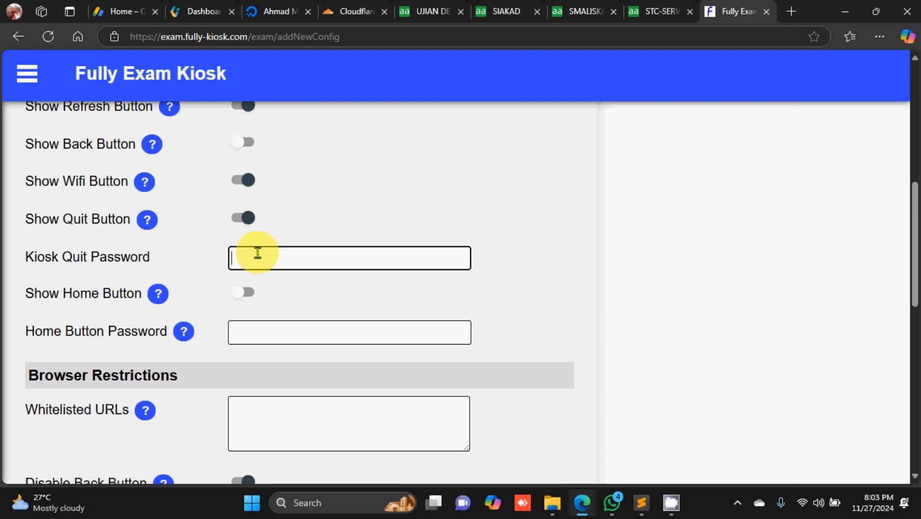
text(123456789)
scroll(220, 318, down, 1)
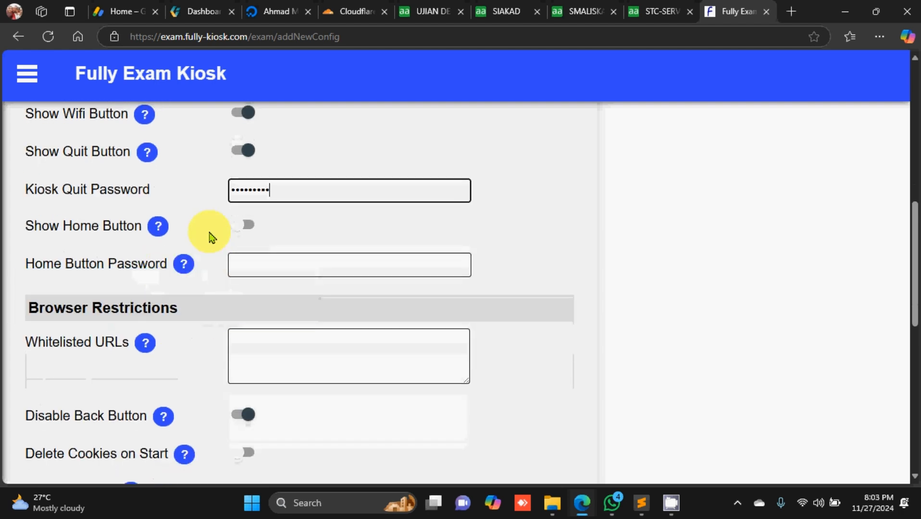
mouse_move(183, 263)
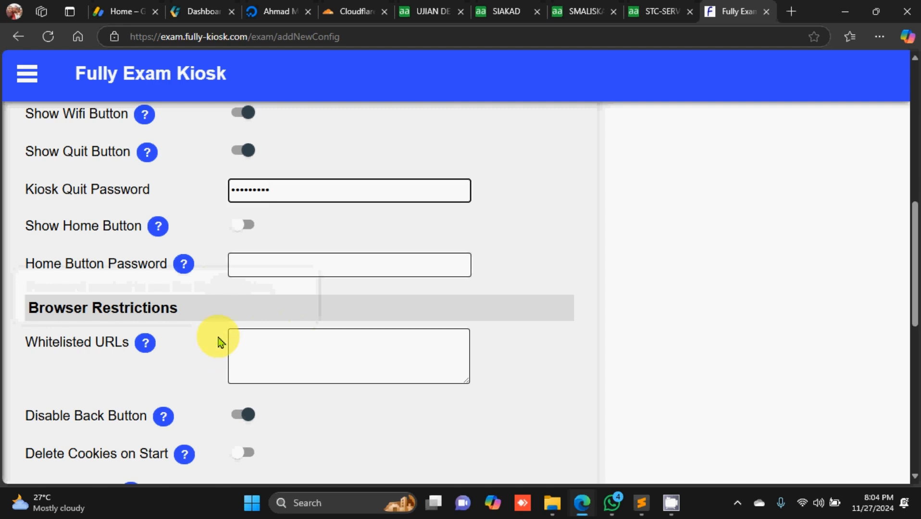
scroll(333, 251, down, 2)
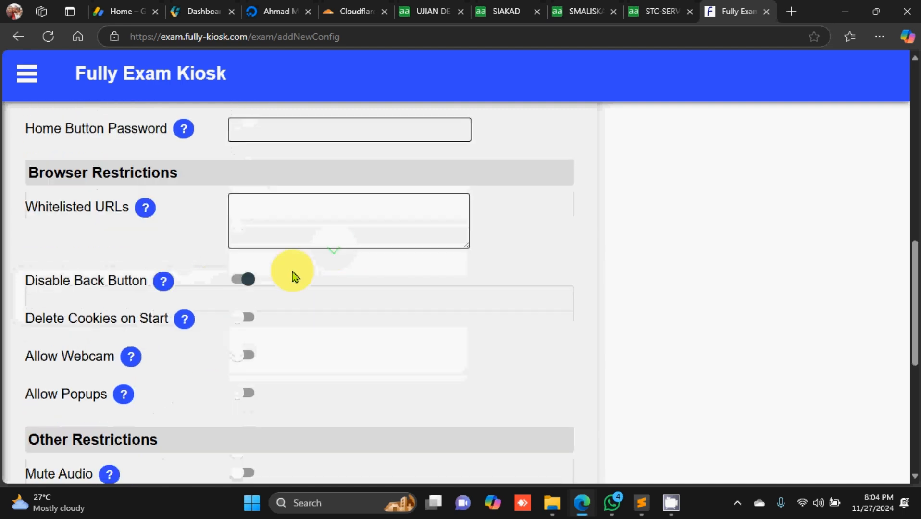
scroll(292, 278, down, 3)
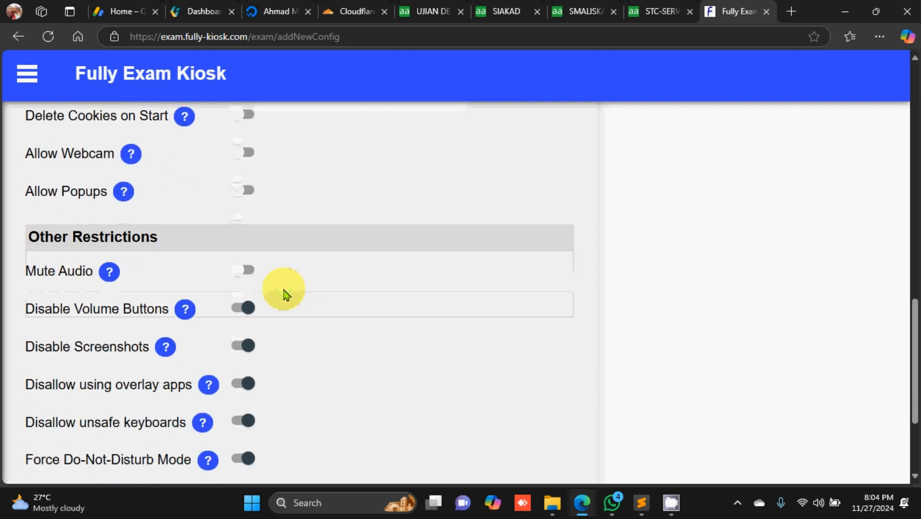
scroll(287, 295, down, 1)
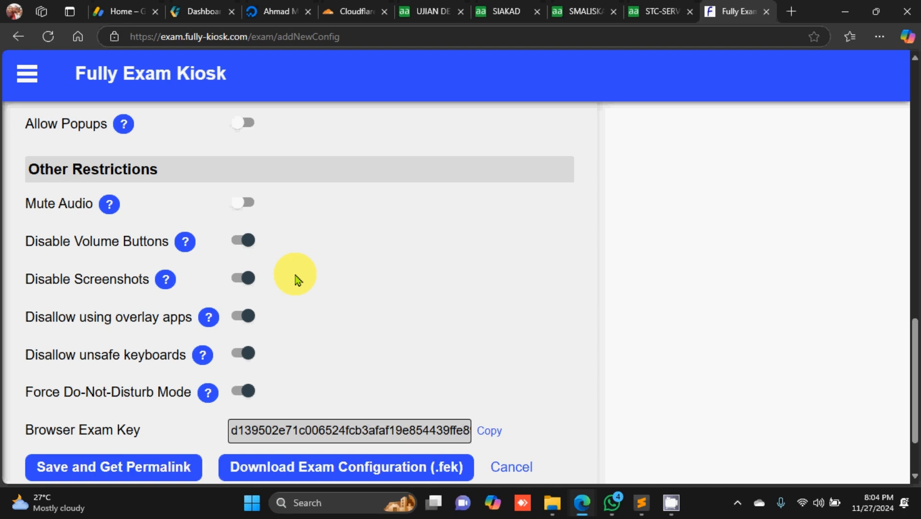
scroll(295, 276, down, 2)
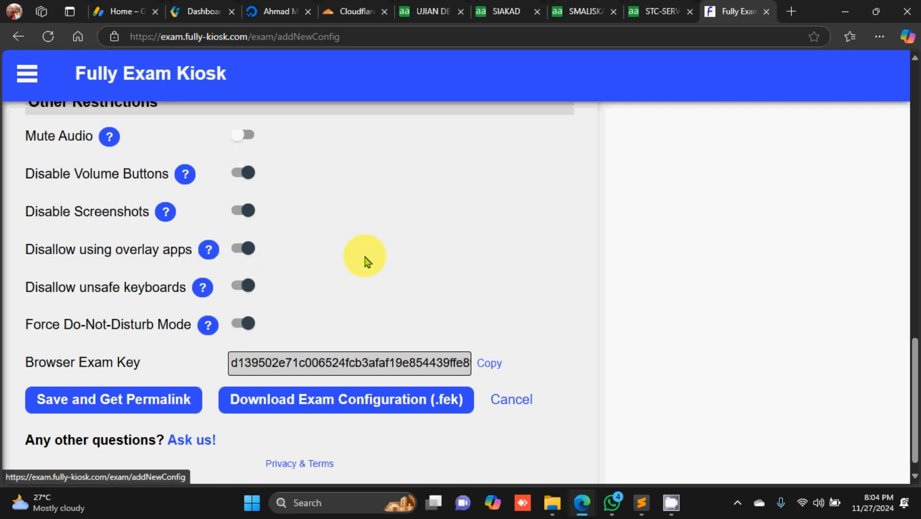
scroll(409, 254, down, 1)
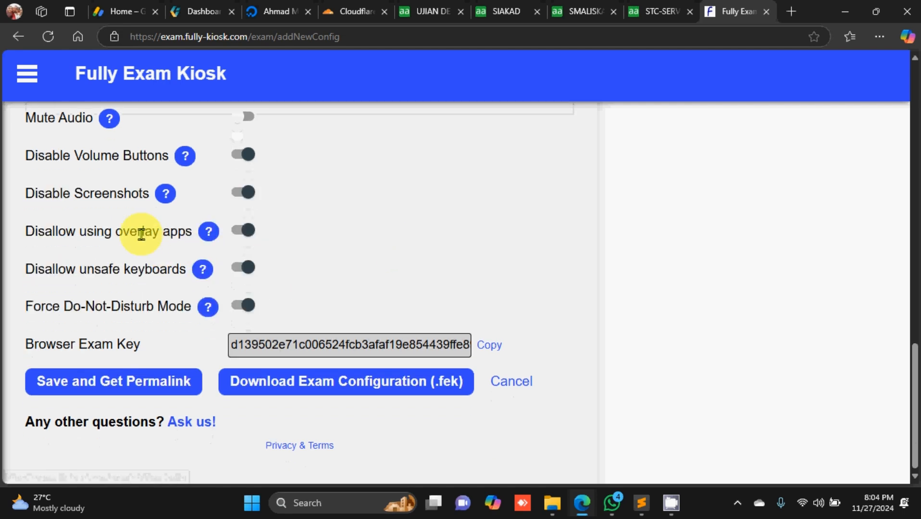
click(212, 230)
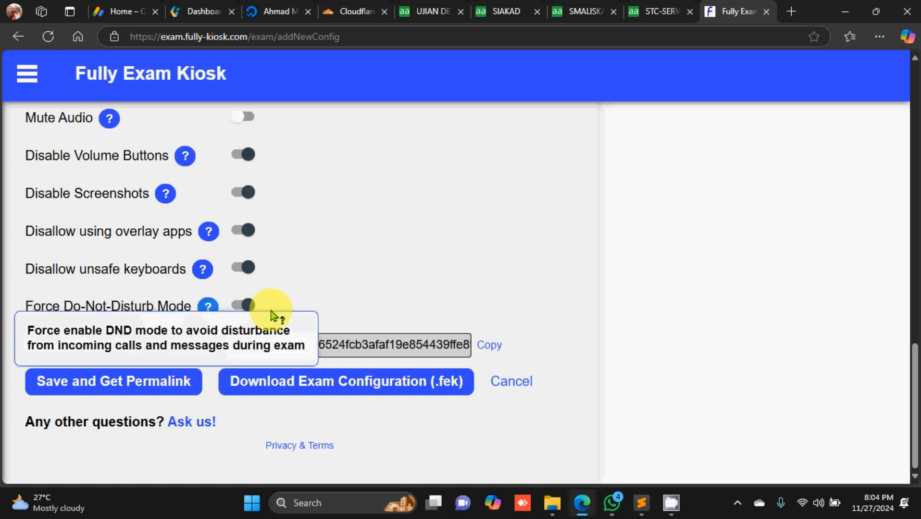
scroll(260, 283, up, 7)
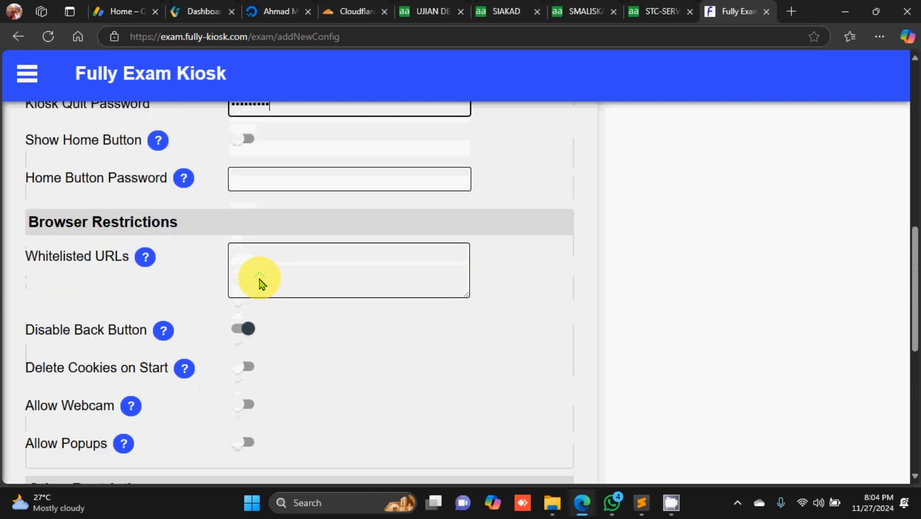
scroll(259, 280, up, 1)
scroll(259, 279, down, 1)
scroll(259, 278, down, 8)
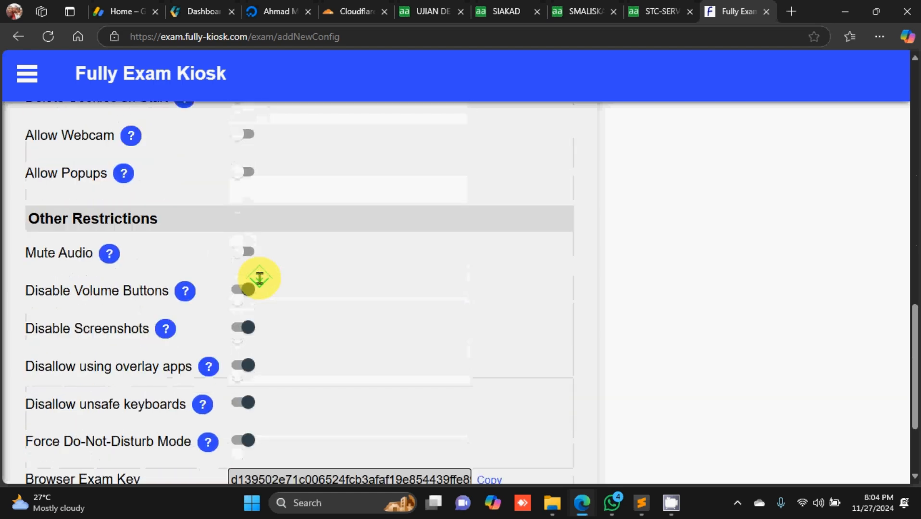
scroll(260, 281, up, 3)
scroll(260, 284, up, 14)
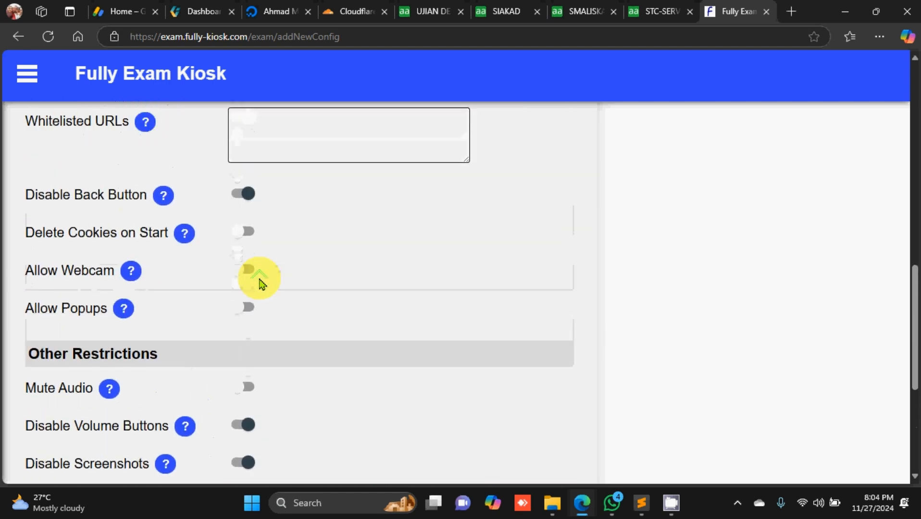
scroll(260, 282, up, 2)
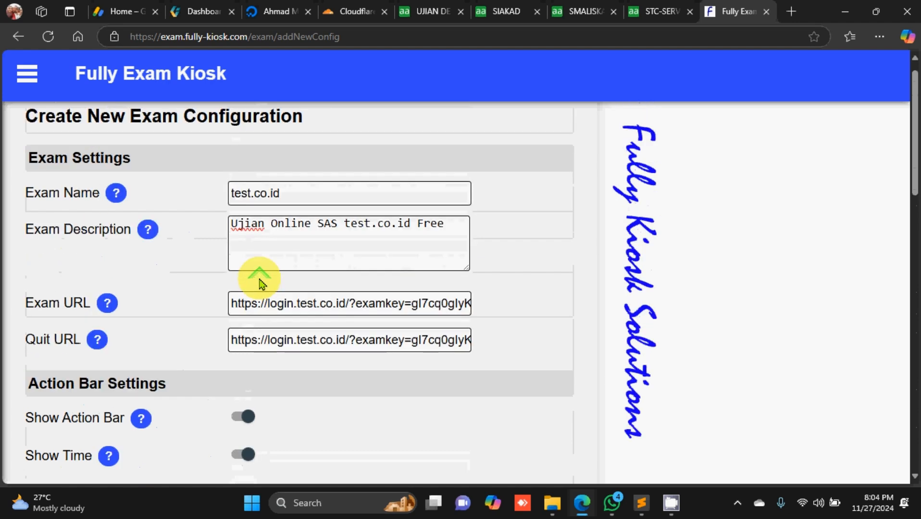
click(267, 193)
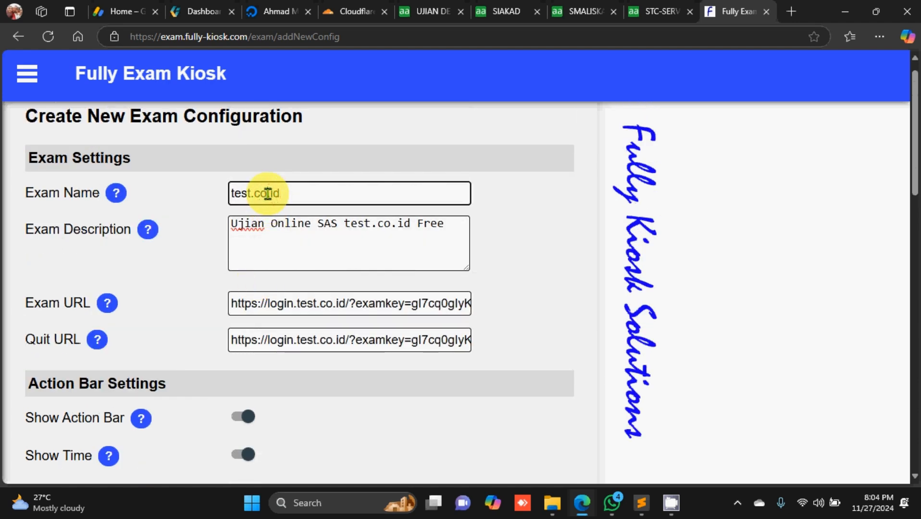
click(263, 226)
scroll(264, 223, down, 3)
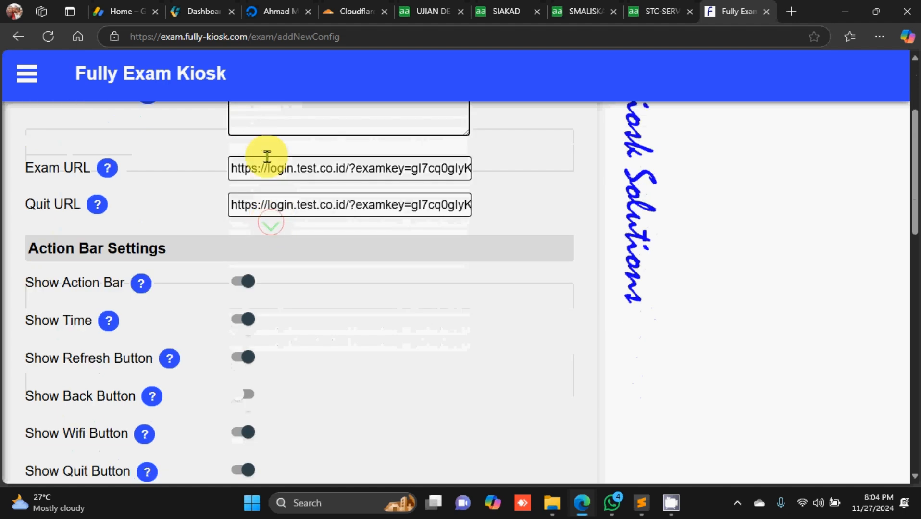
drag(232, 166, 521, 181)
scroll(278, 208, up, 3)
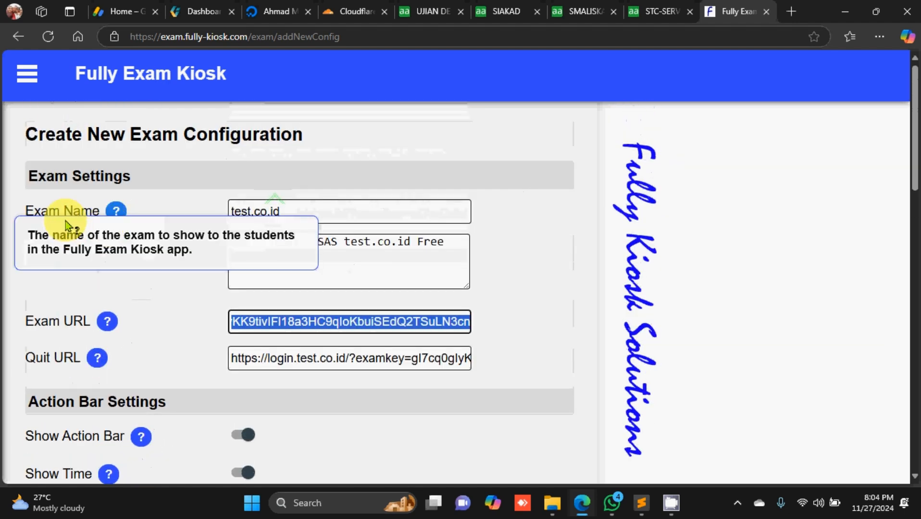
scroll(315, 320, down, 1)
drag(259, 290, 502, 271)
scroll(228, 332, down, 6)
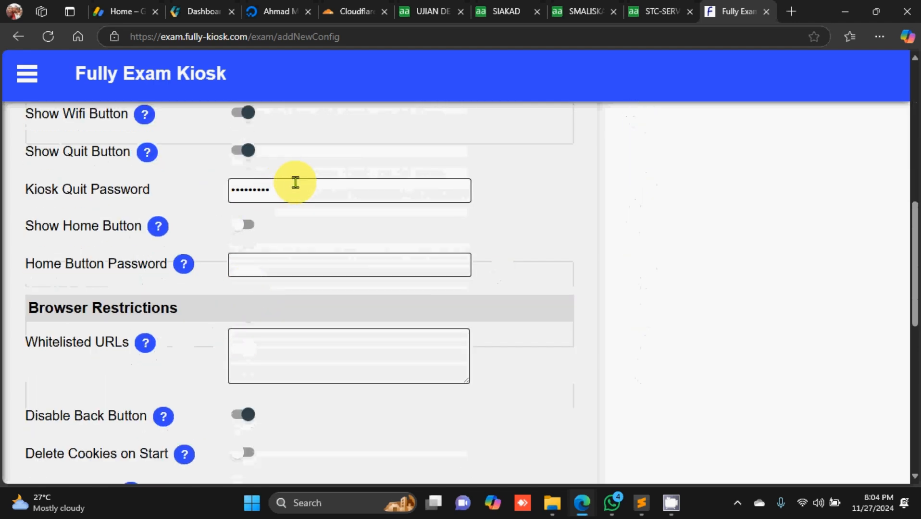
drag(294, 184, 190, 192)
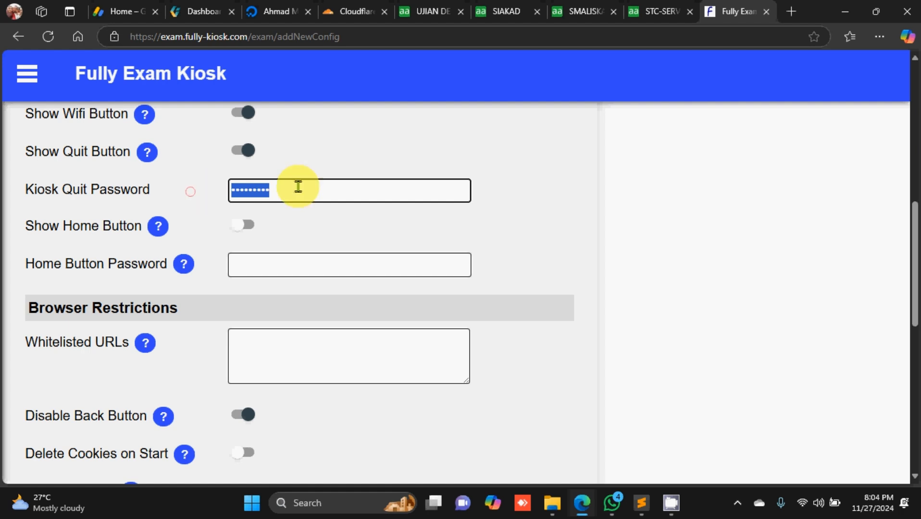
click(298, 187)
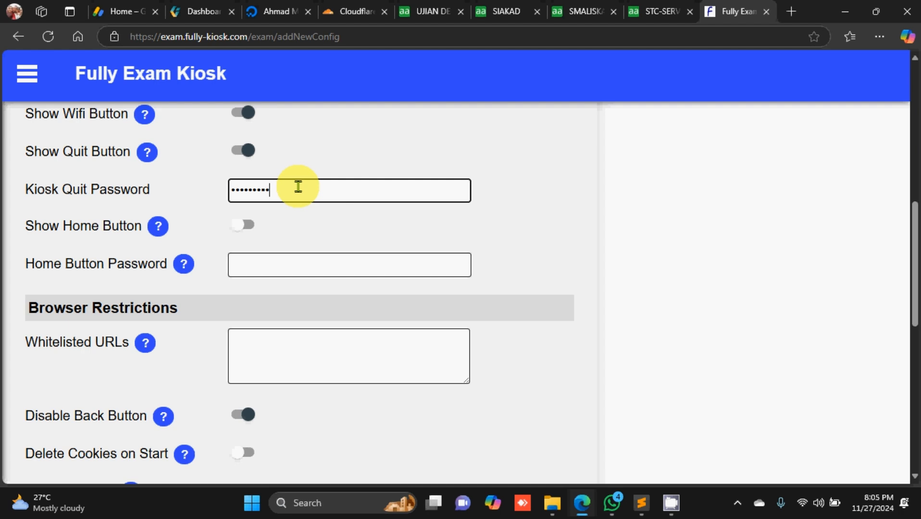
double_click(298, 187)
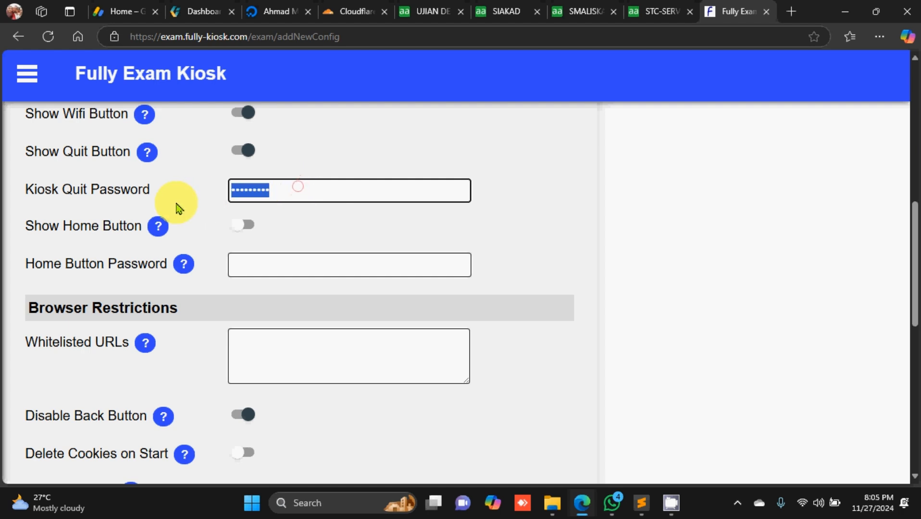
click(190, 191)
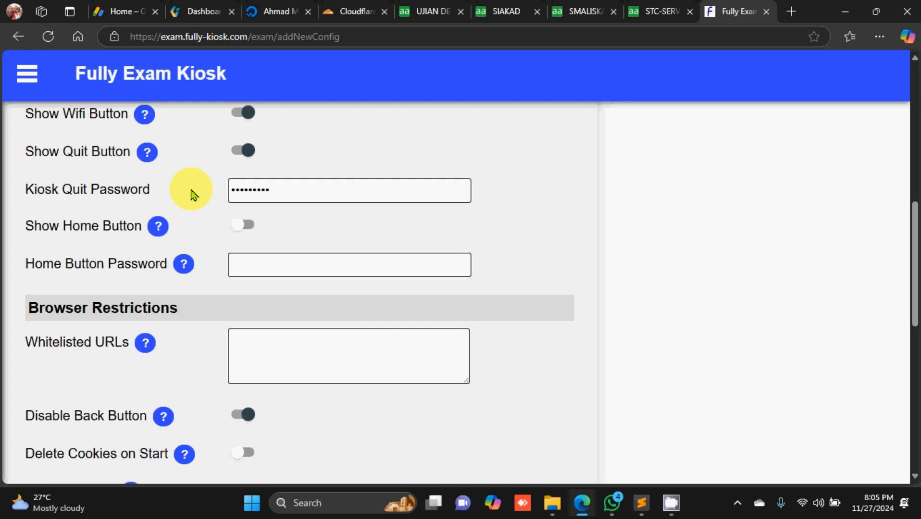
Step: Download the finished configuration as fek-settings-test.co.id.fek
scroll(195, 194, up, 10)
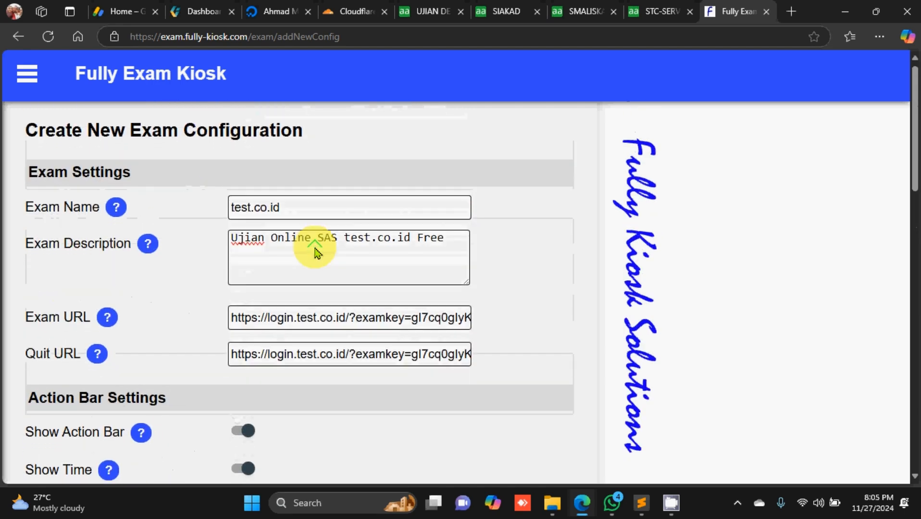
scroll(308, 248, down, 6)
scroll(315, 252, down, 12)
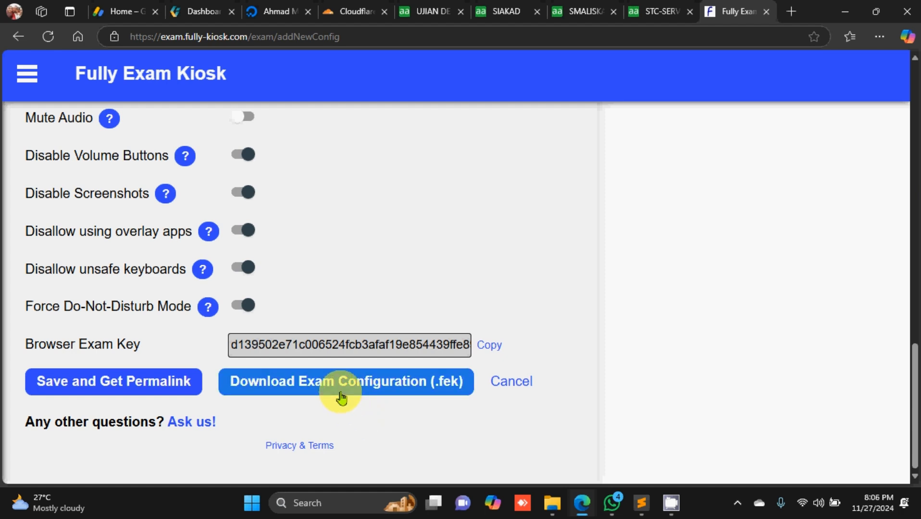
click(341, 397)
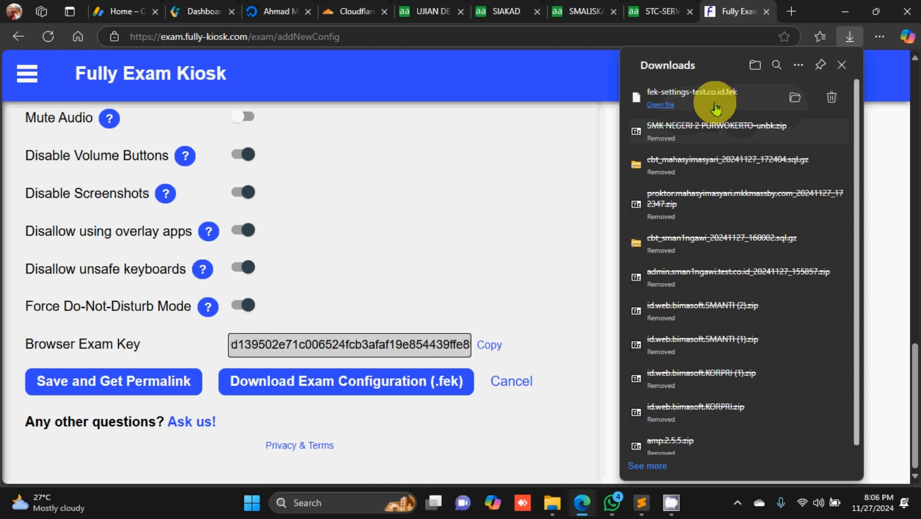
Step: Reveal the downloaded fek-settings-test.co.id.fek in its File Explorer folder
click(790, 98)
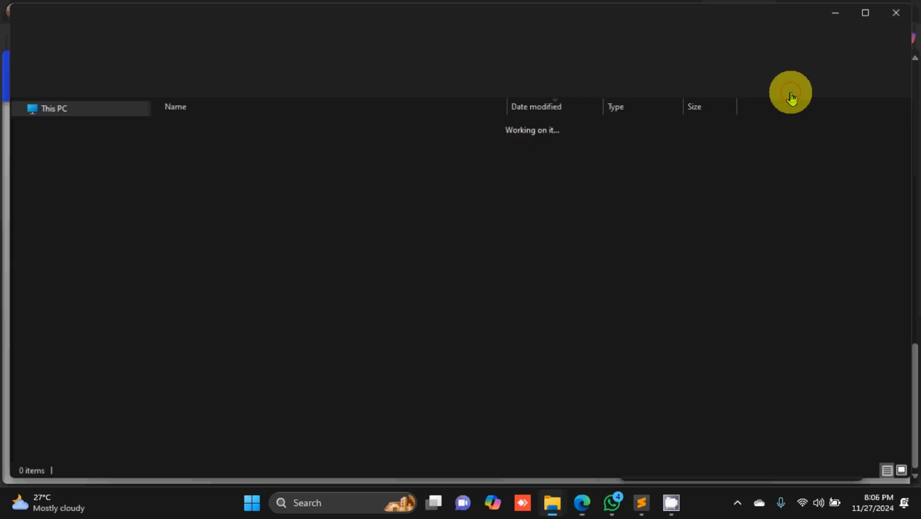